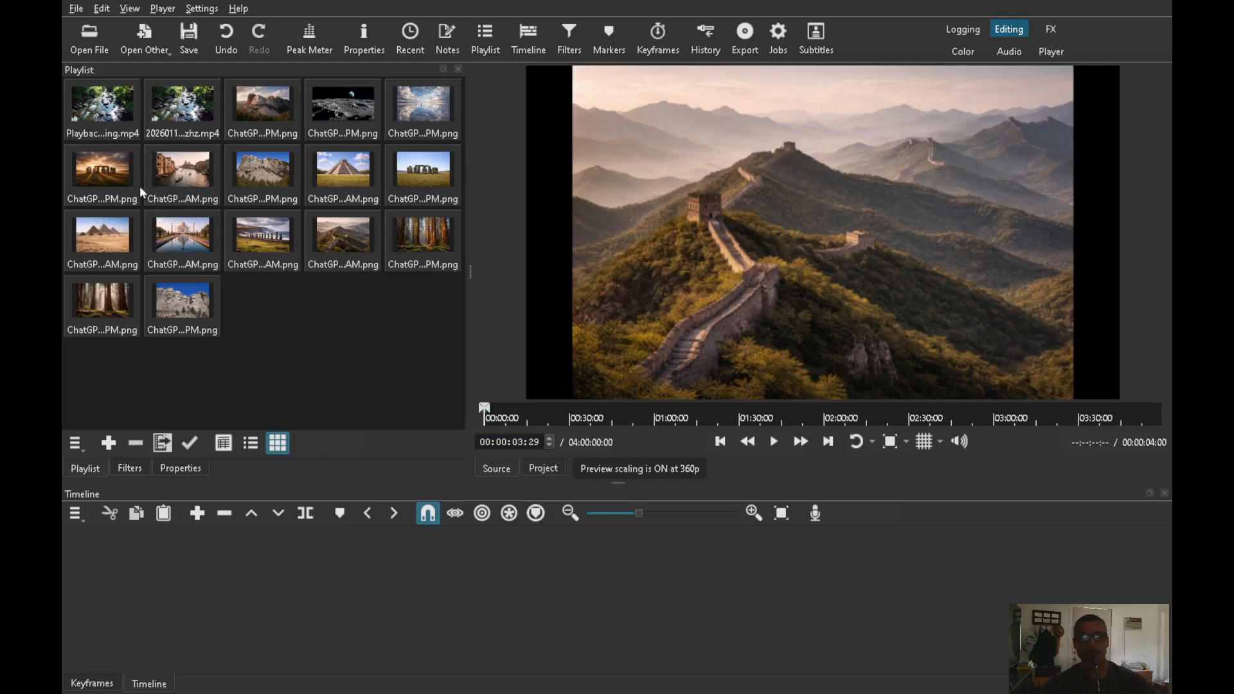
# Play the first playlist video briefly and set the preview scaling to 360p
pyautogui.doubleClick(99, 110)
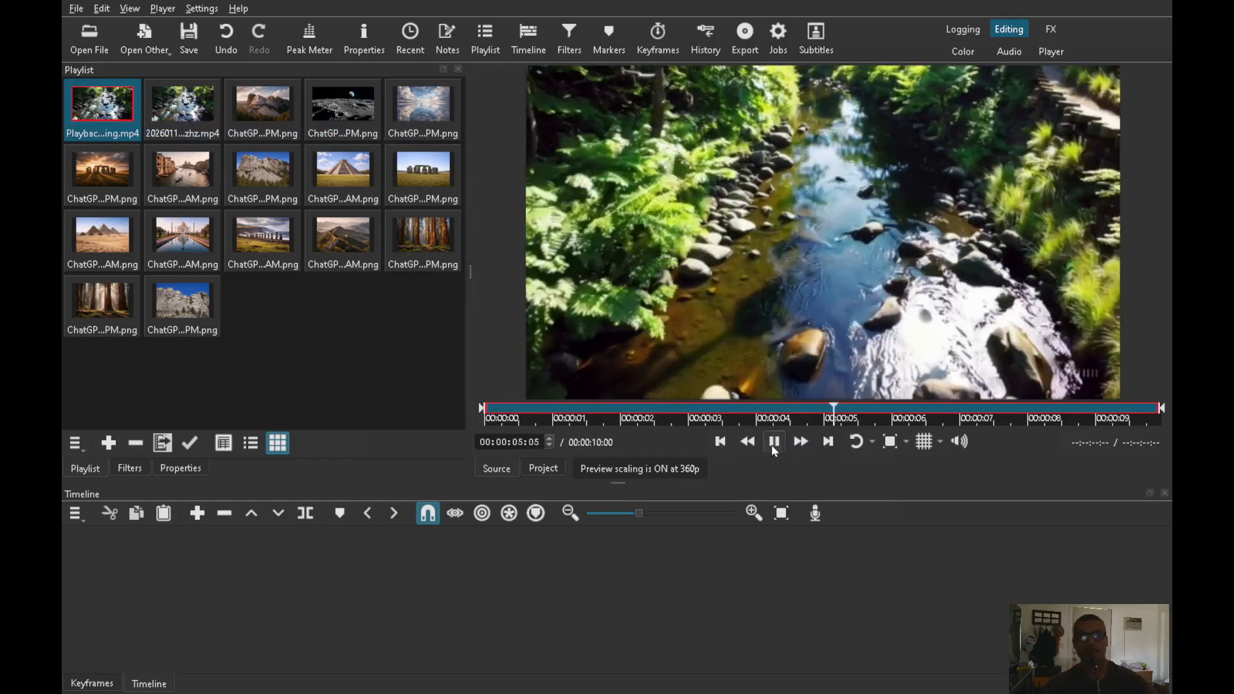
pyautogui.click(773, 442)
pyautogui.click(201, 8)
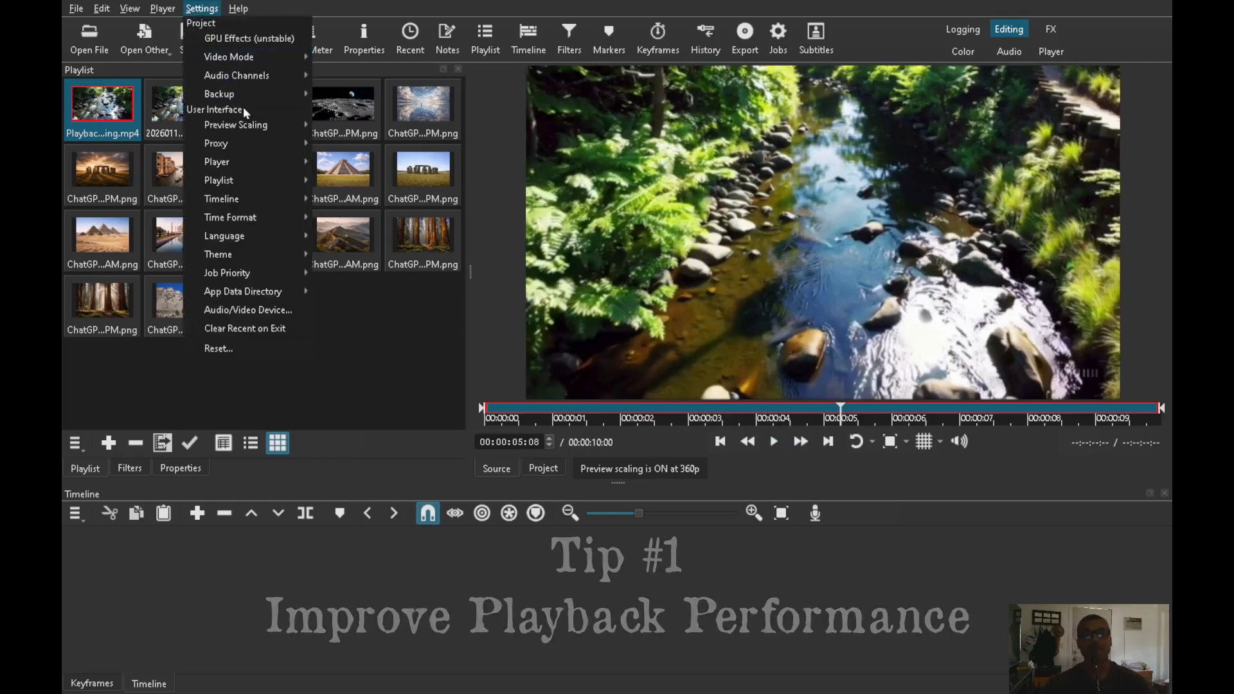
pyautogui.moveTo(214, 74)
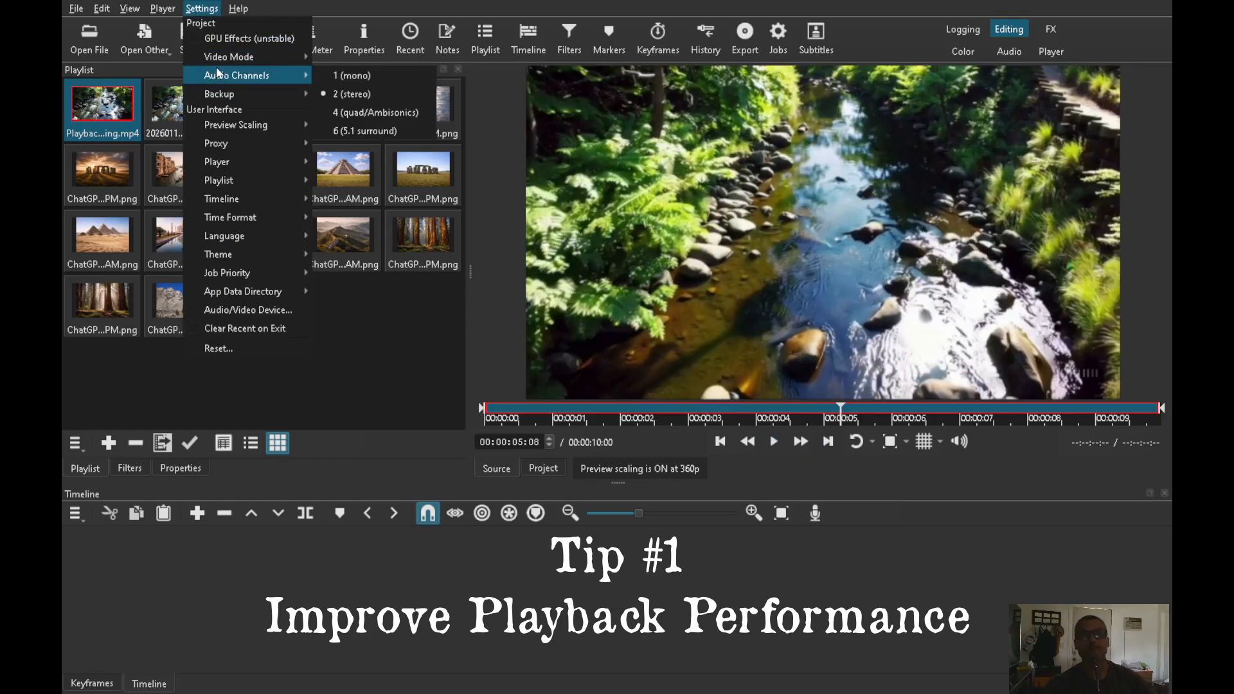
pyautogui.moveTo(257, 130)
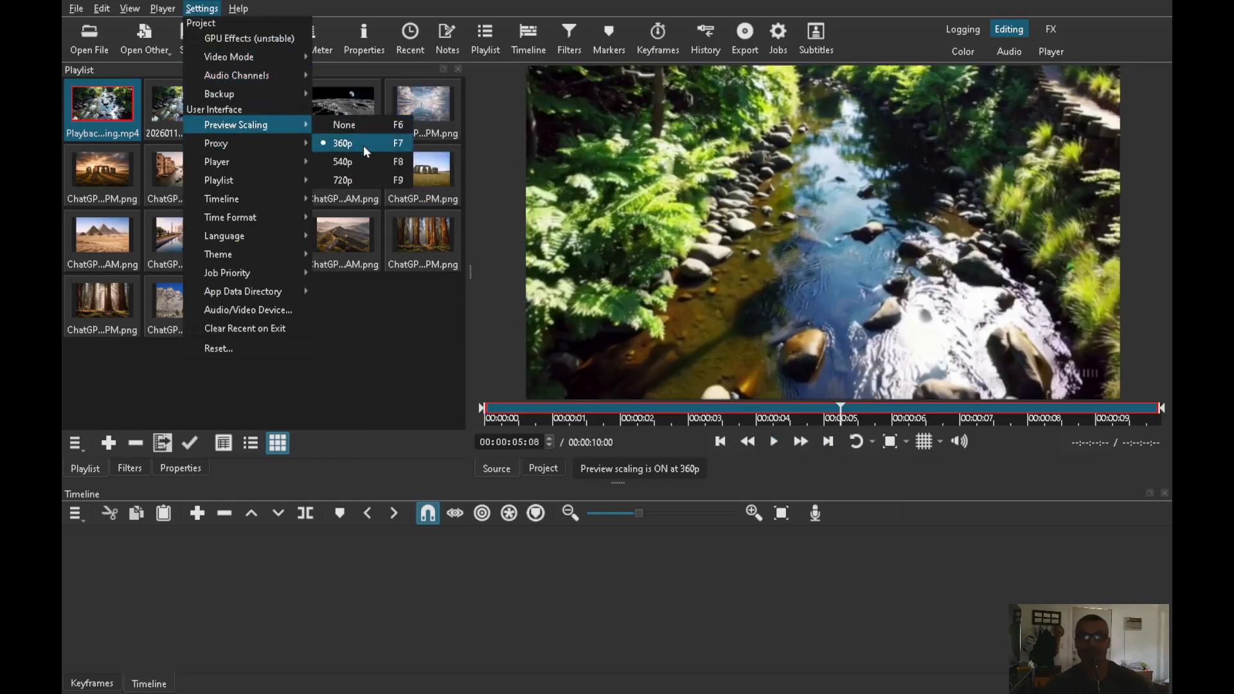
pyautogui.click(361, 142)
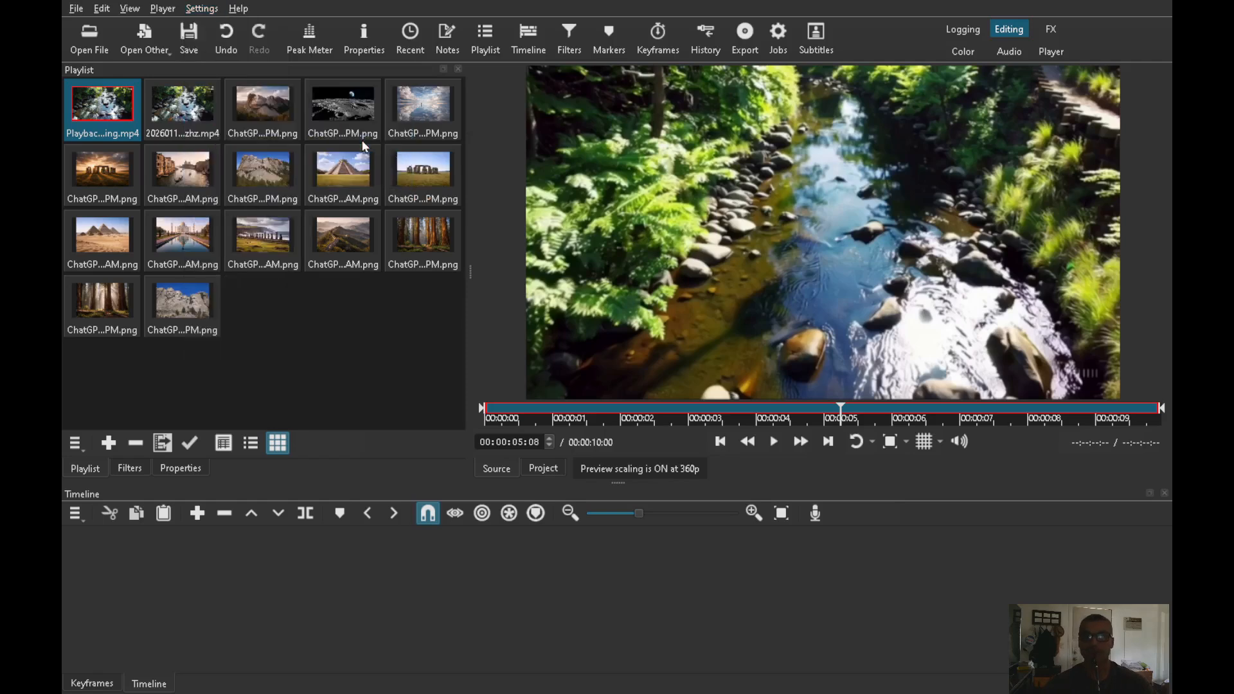
pyautogui.click(202, 8)
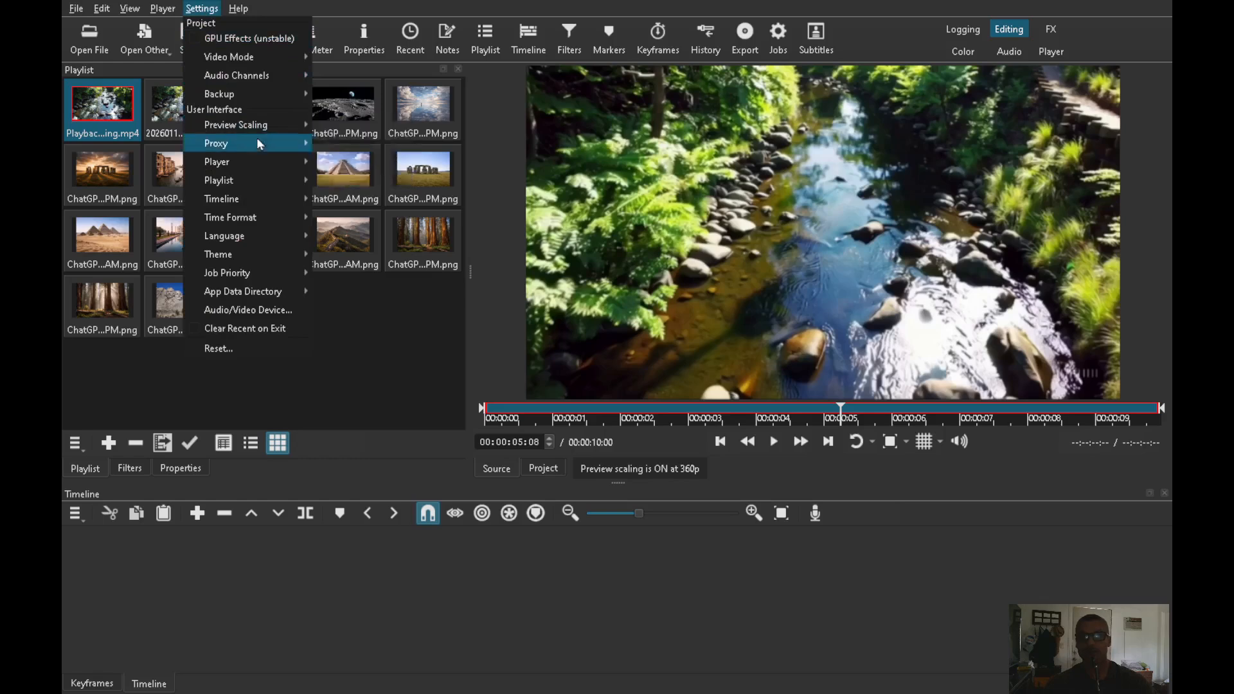
pyautogui.moveTo(294, 126)
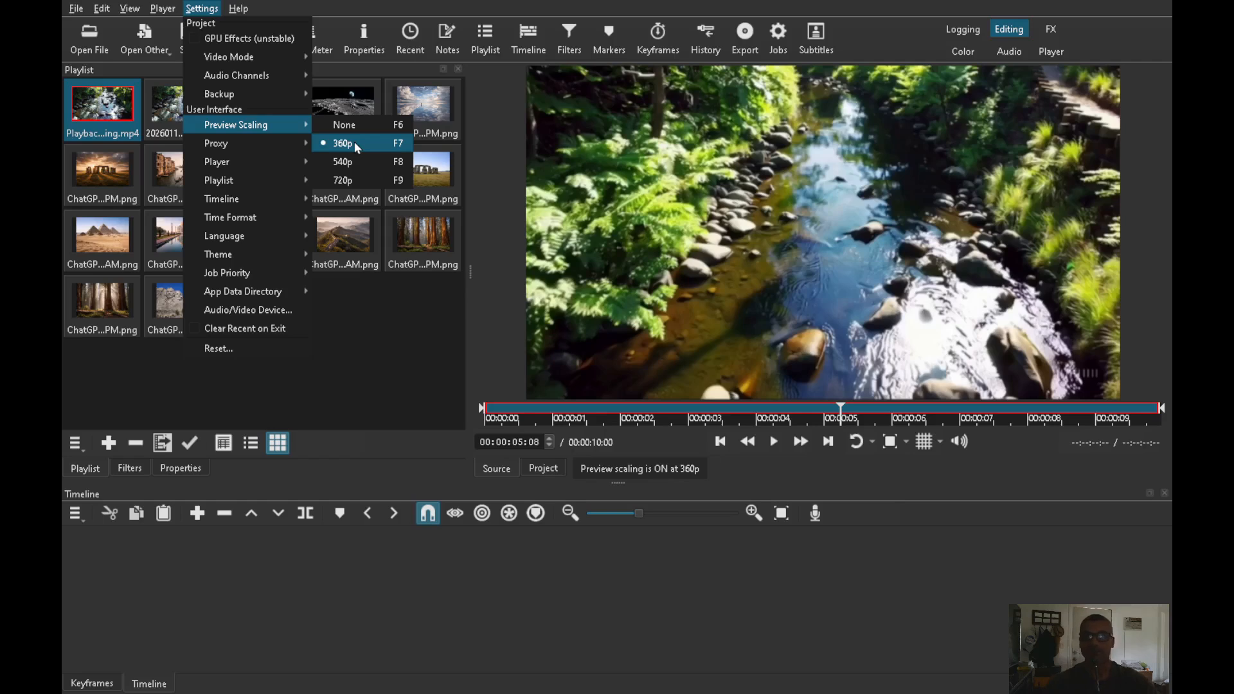
pyautogui.click(367, 282)
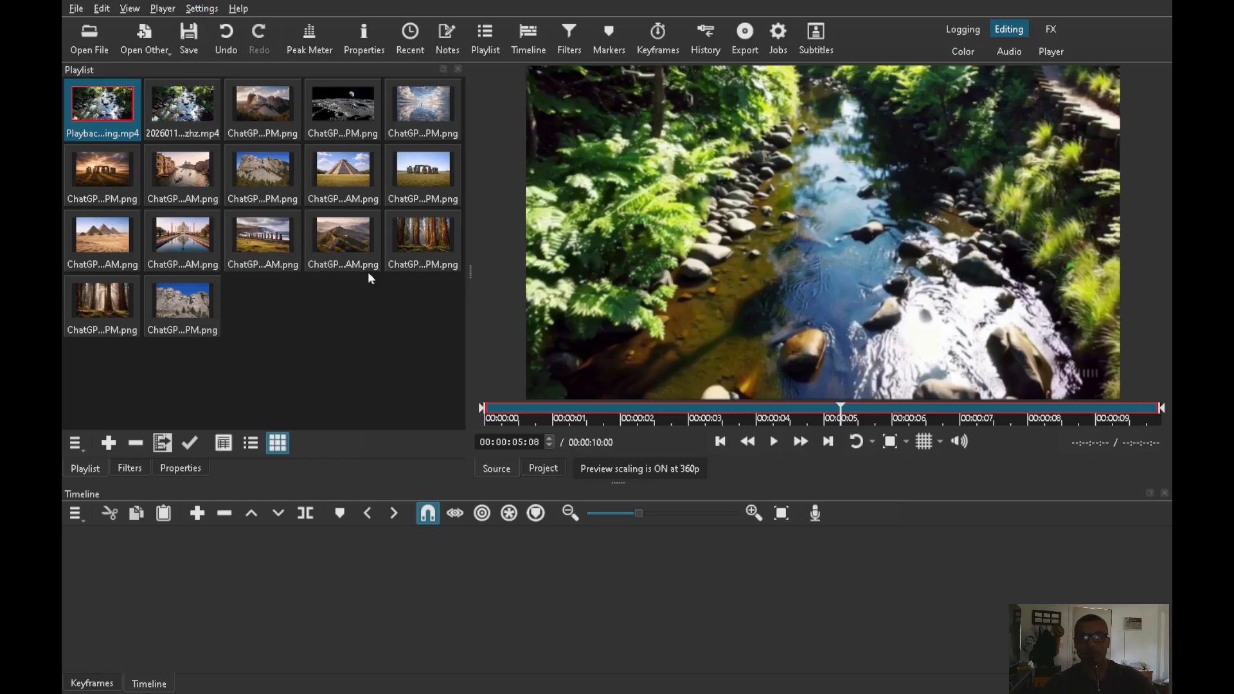
# Play the second playlist video to check its playback, and pause it after about four seconds
pyautogui.doubleClick(179, 113)
pyautogui.press('space')
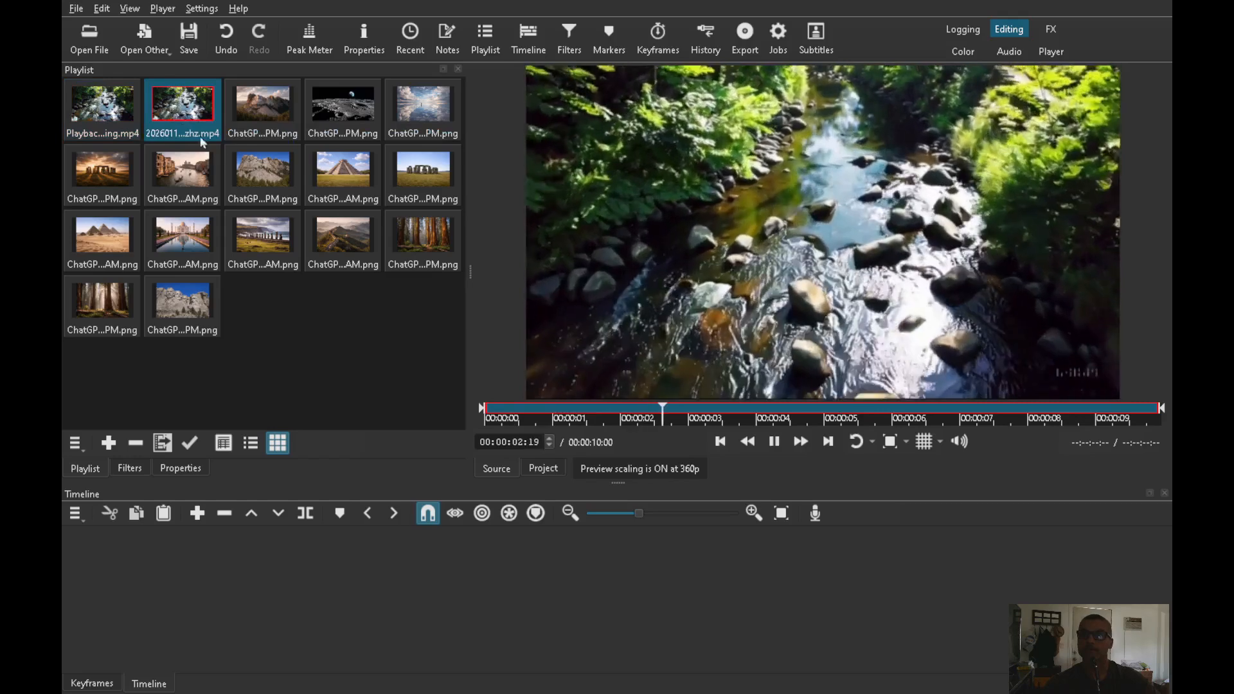
pyautogui.click(776, 442)
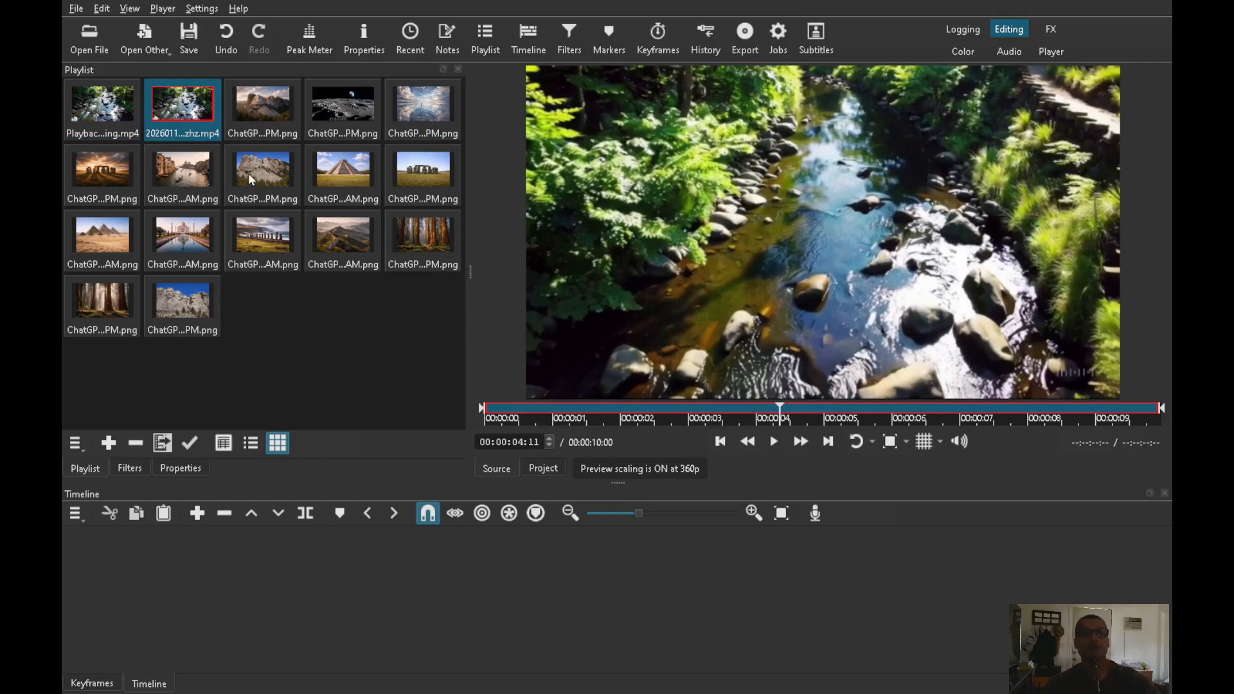
# Place the wide Mount Rushmore image on the timeline and give it a Size, Position & Rotate filter with 120% zoom
pyautogui.moveTo(245, 172); pyautogui.dragTo(386, 601)
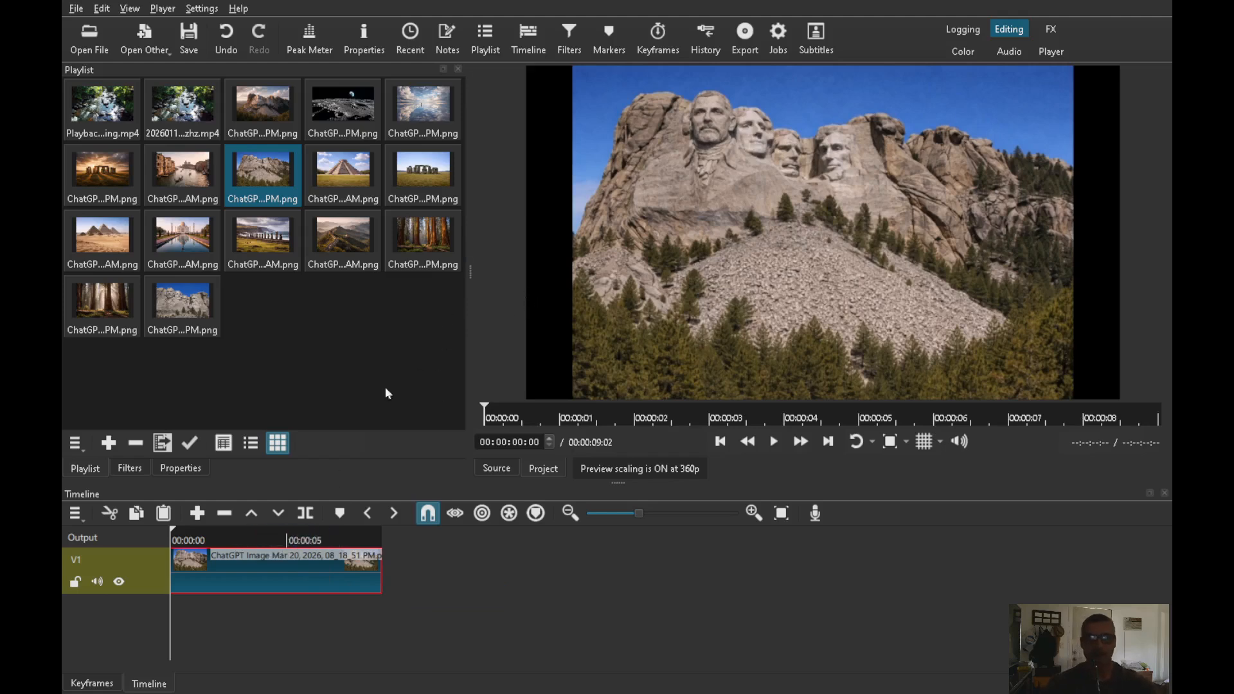
pyautogui.click(128, 468)
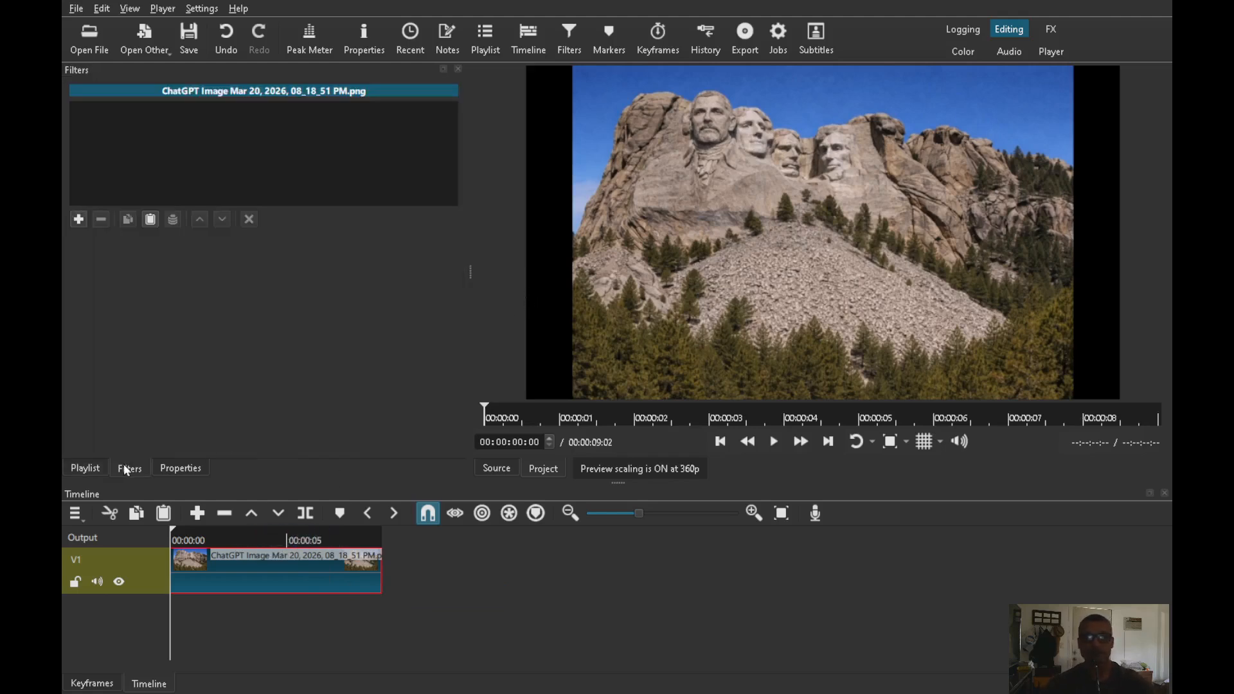
pyautogui.click(79, 219)
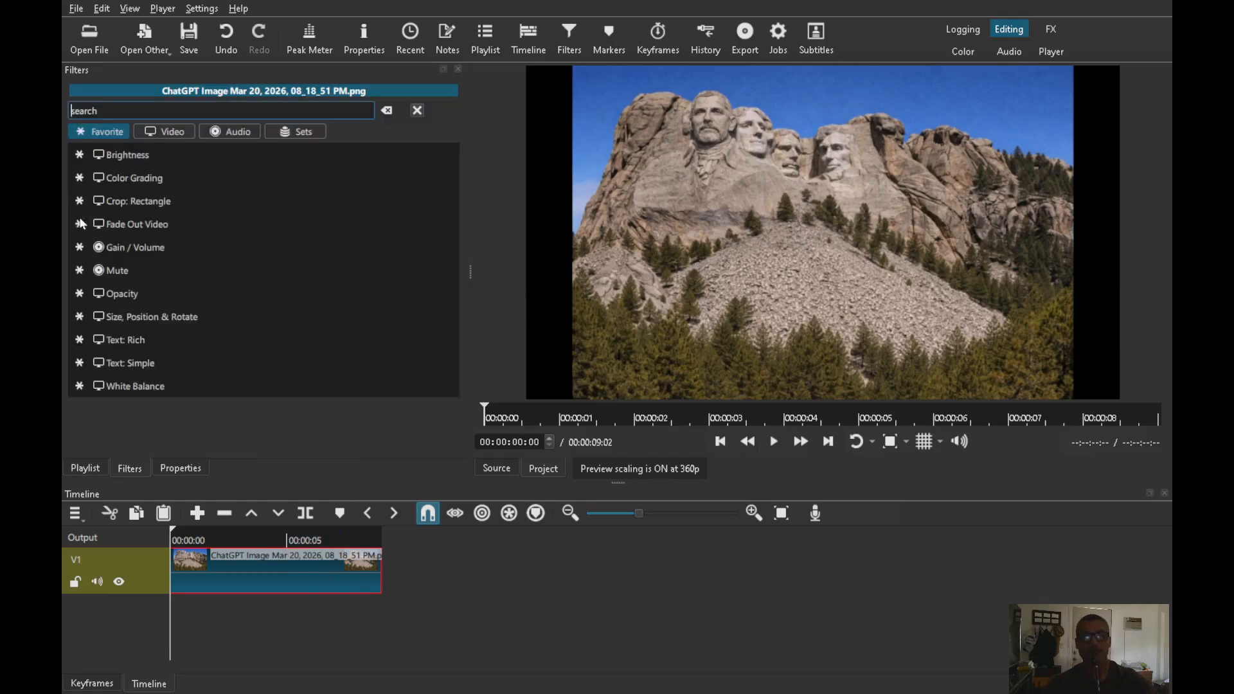
pyautogui.click(194, 318)
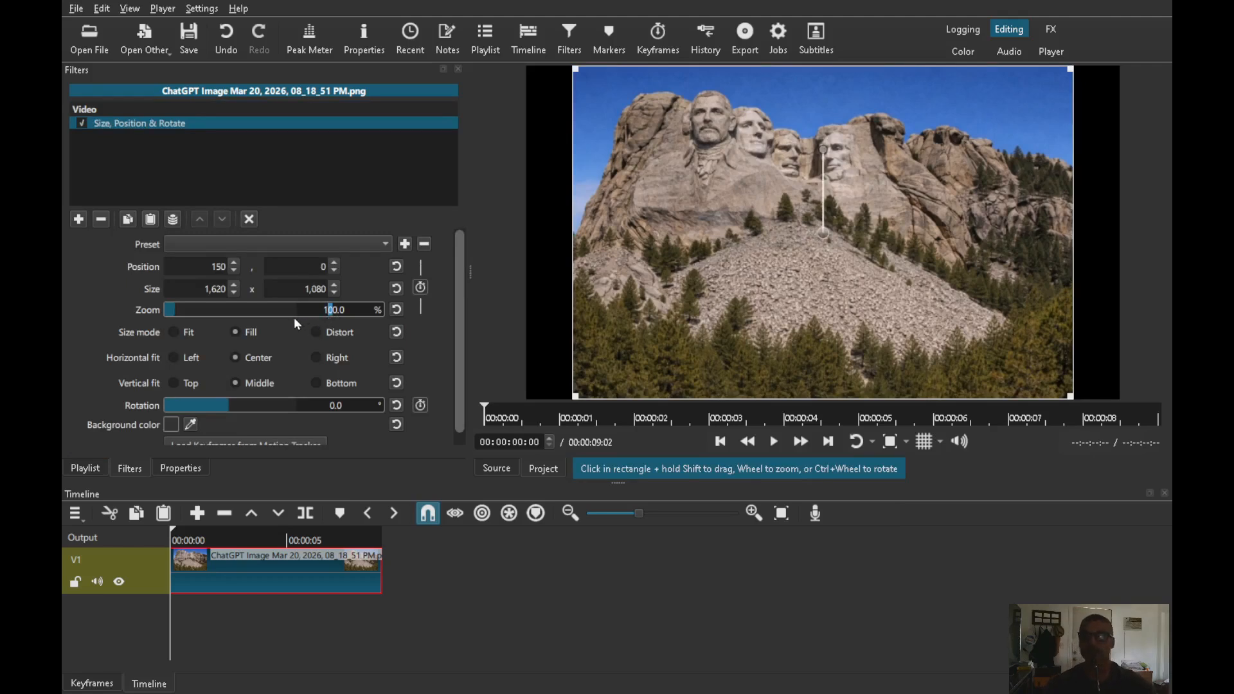
pyautogui.write('2')
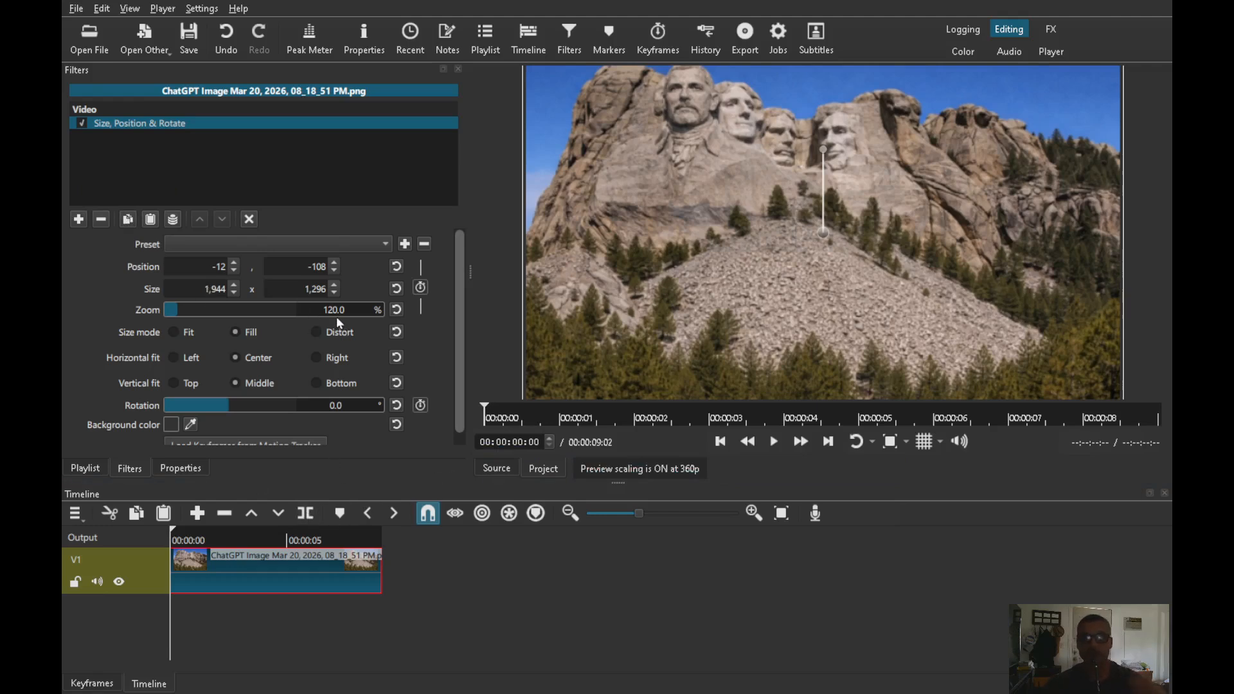
# Add the six landmark images from the Mayan pyramid to the Great Wall to V1 with a gap, and scrub through them
pyautogui.click(90, 468)
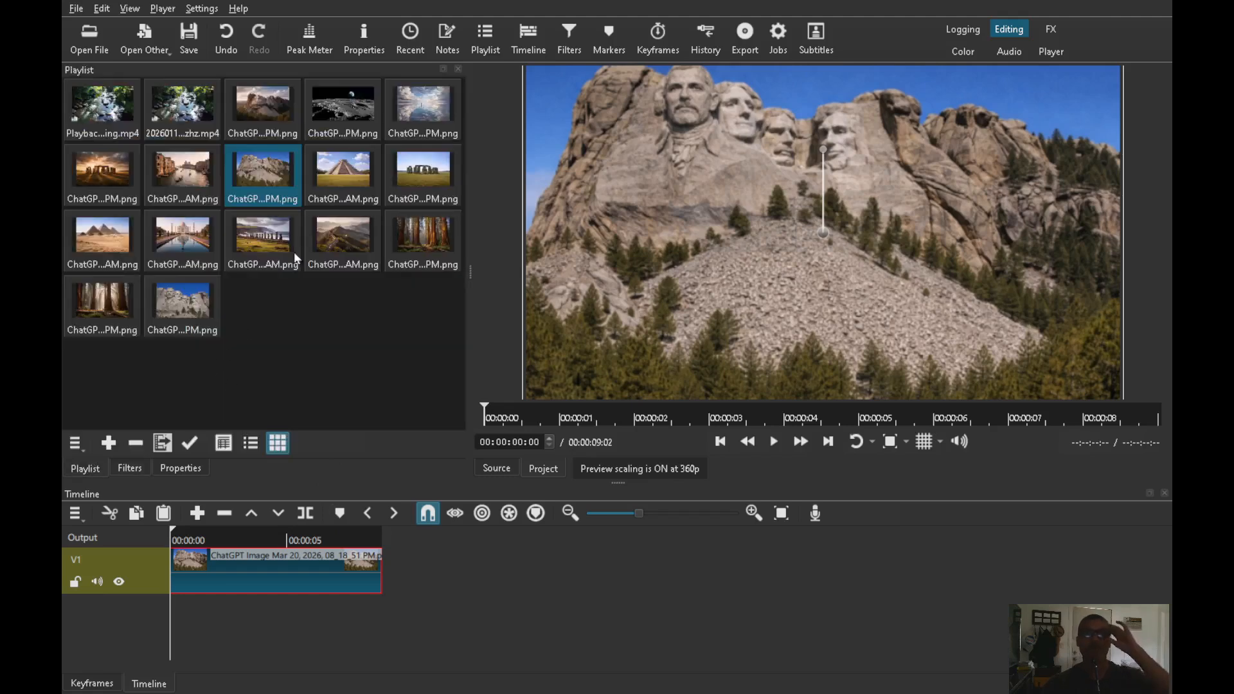
pyautogui.click(344, 181)
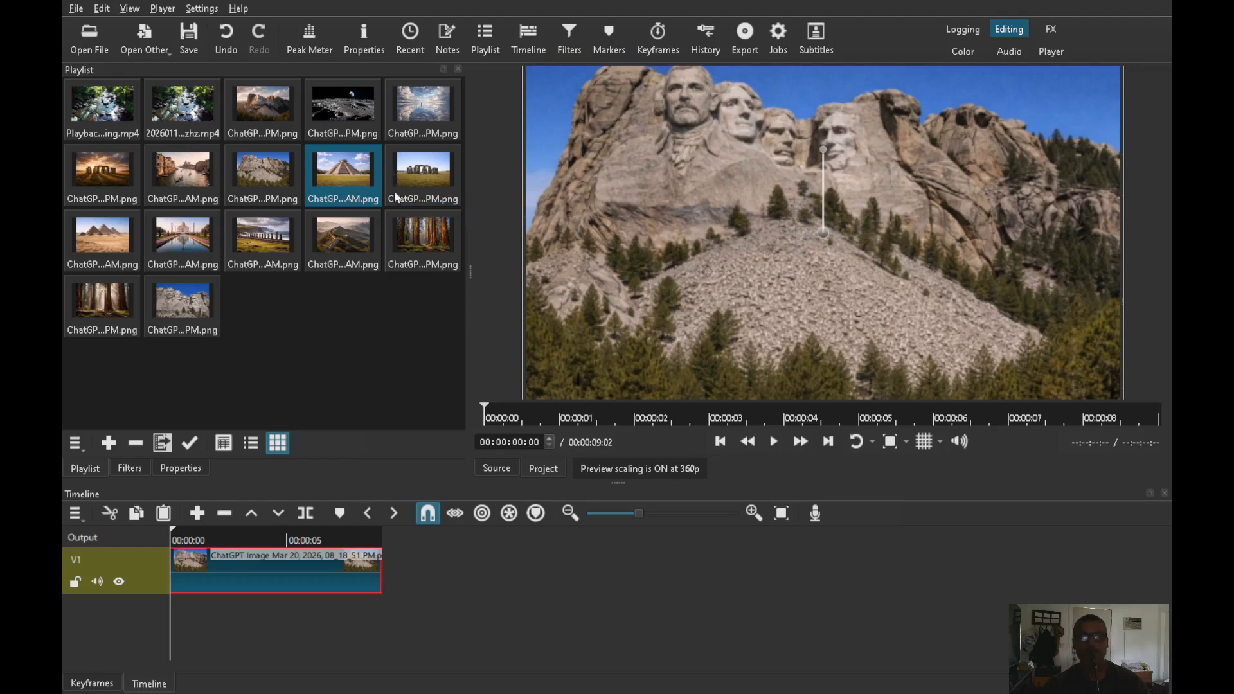
pyautogui.keyDown('shift'); pyautogui.click(349, 240); pyautogui.keyUp('shift')
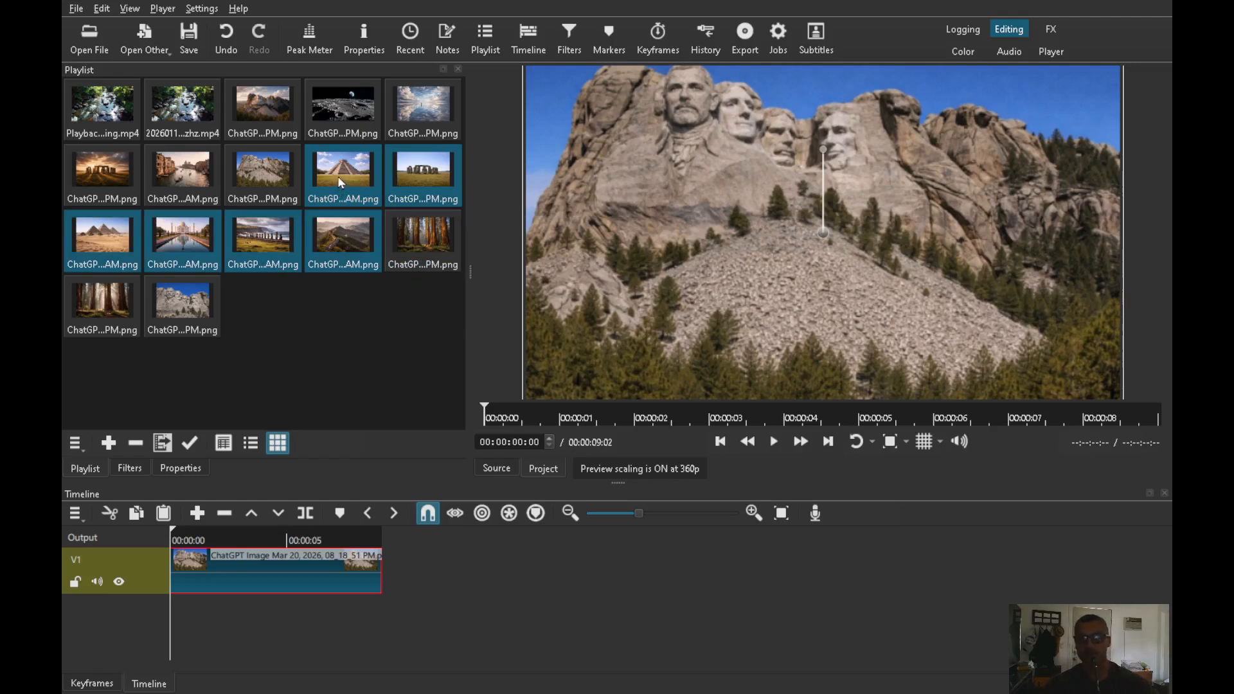
pyautogui.moveTo(341, 183); pyautogui.dragTo(628, 585)
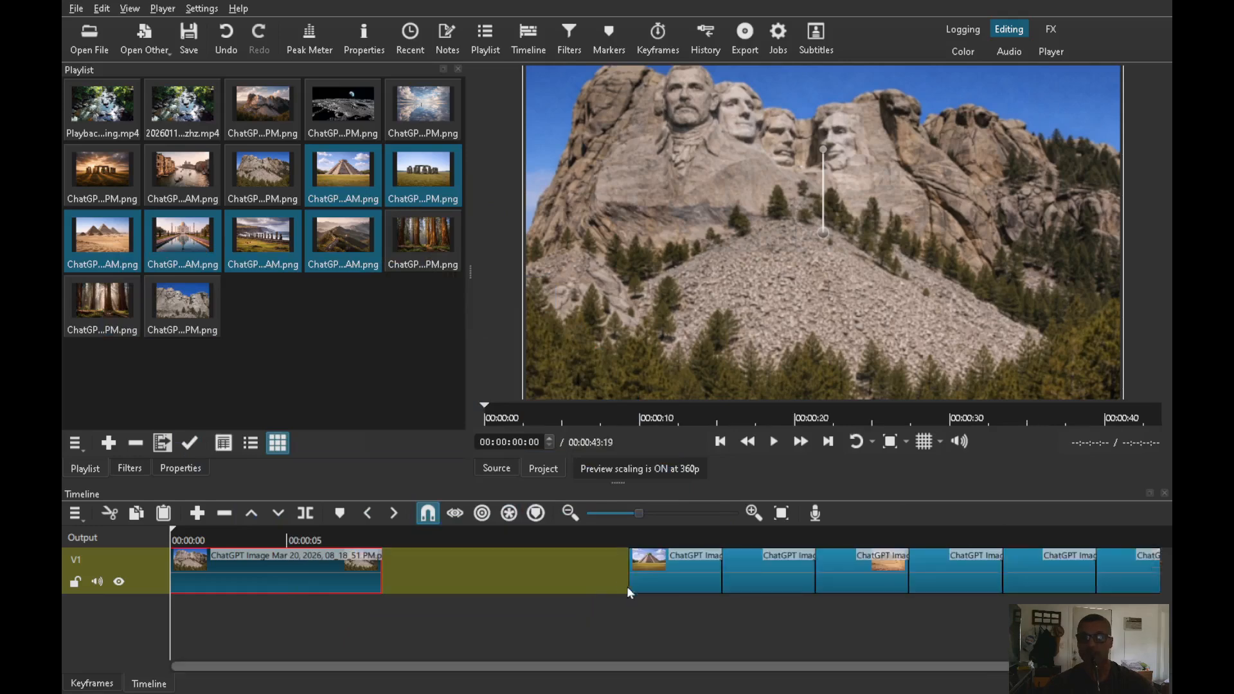
pyautogui.click(668, 550)
pyautogui.click(672, 544)
pyautogui.click(769, 543)
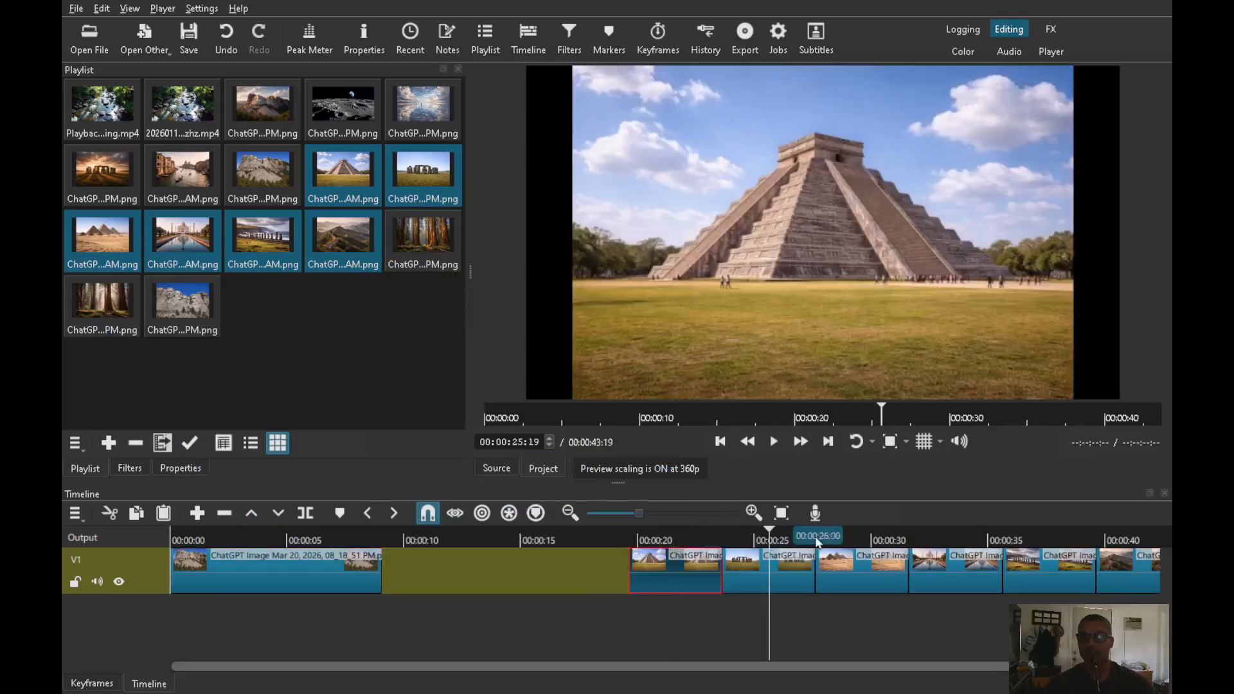
pyautogui.moveTo(854, 543); pyautogui.dragTo(1125, 540)
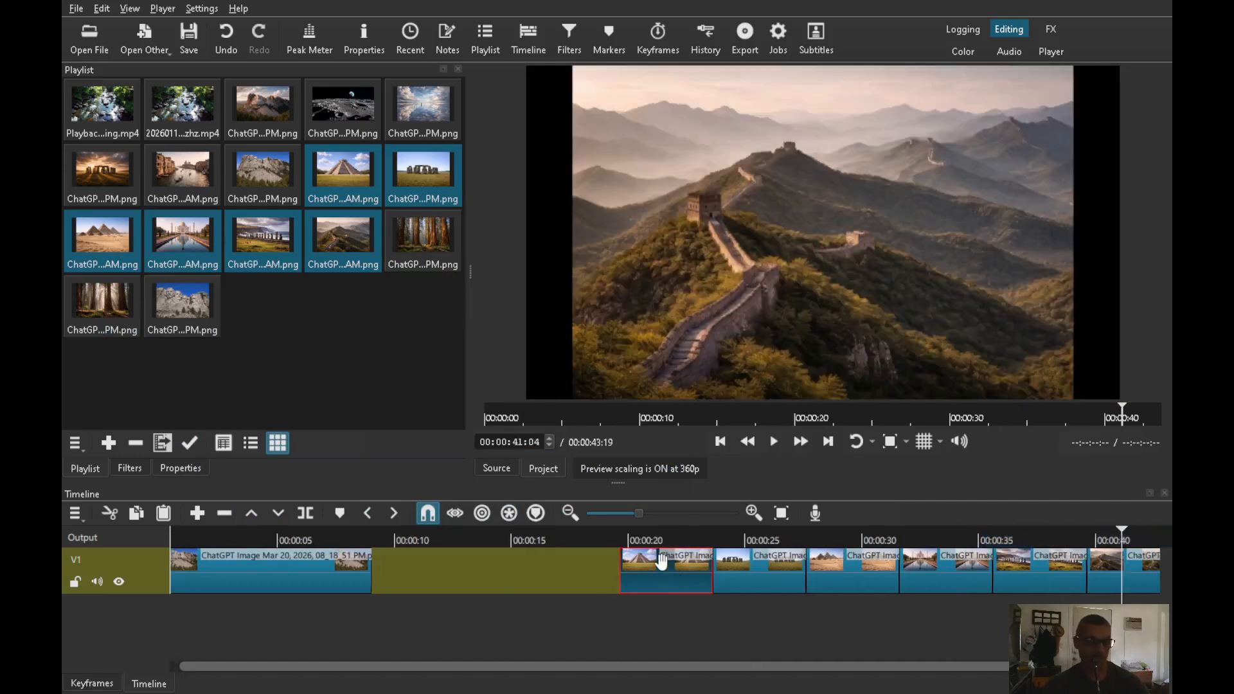
# Apply the copied Size, Position & Rotate filter to all six landmark clips on V1 at once
pyautogui.keyDown('shift'); pyautogui.click(1117, 568); pyautogui.keyUp('shift')
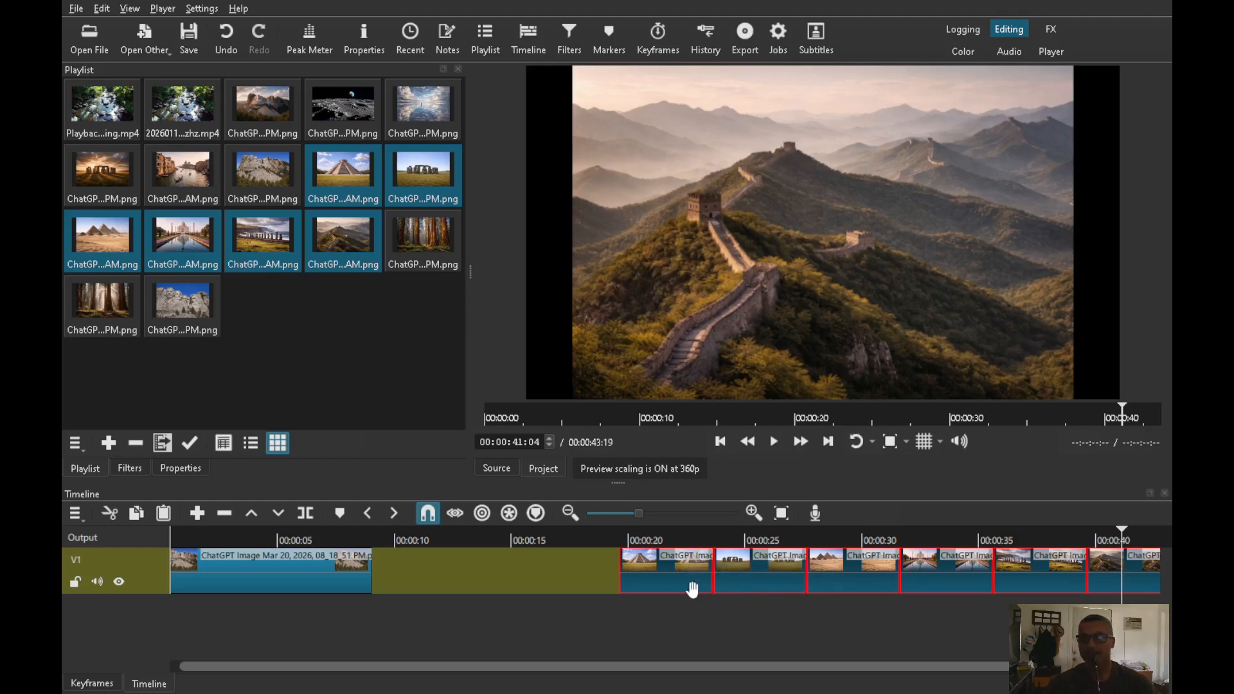
pyautogui.rightClick(663, 579)
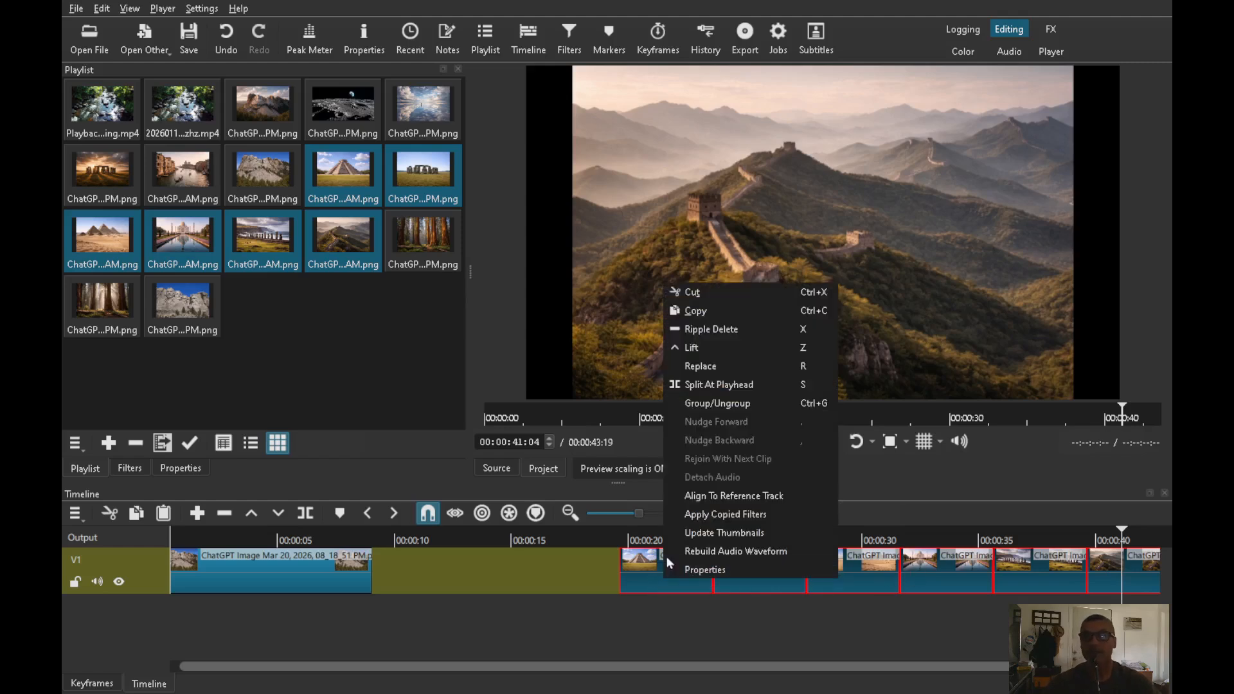
pyautogui.click(794, 513)
# Check the framing of the landmark clips by moving the playhead from clip to clip
pyautogui.click(749, 537)
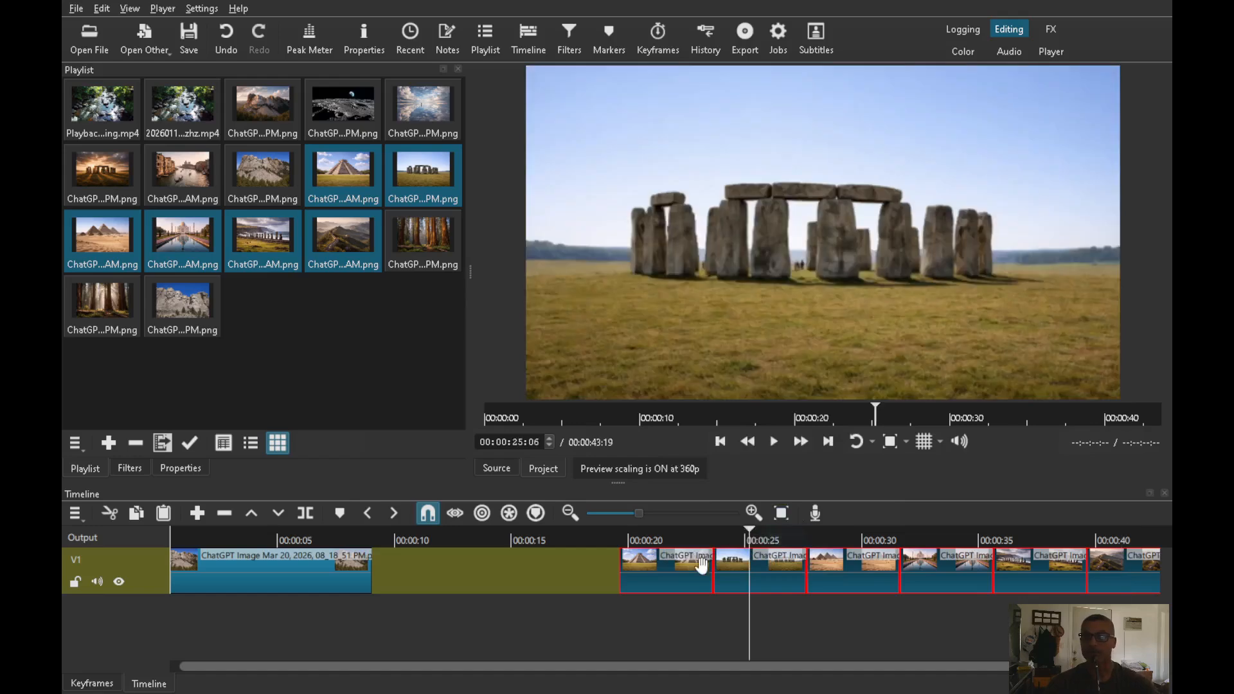
pyautogui.click(690, 565)
pyautogui.click(679, 538)
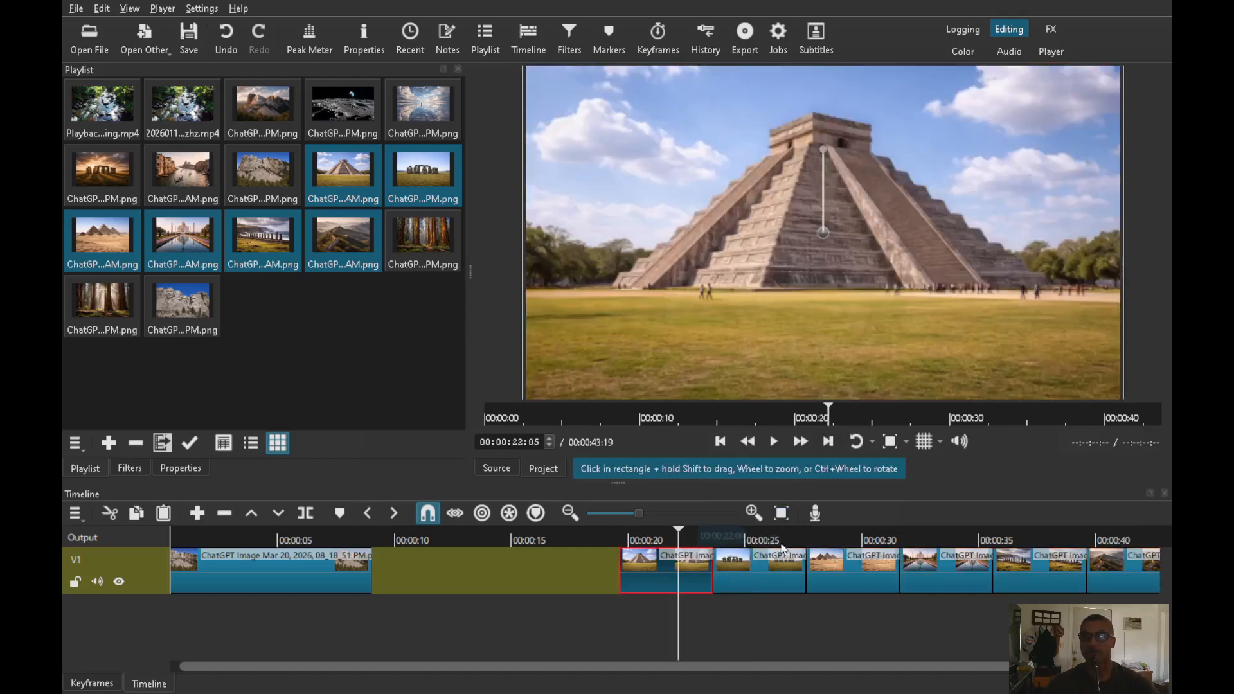
pyautogui.click(861, 534)
pyautogui.click(926, 534)
pyautogui.click(1027, 534)
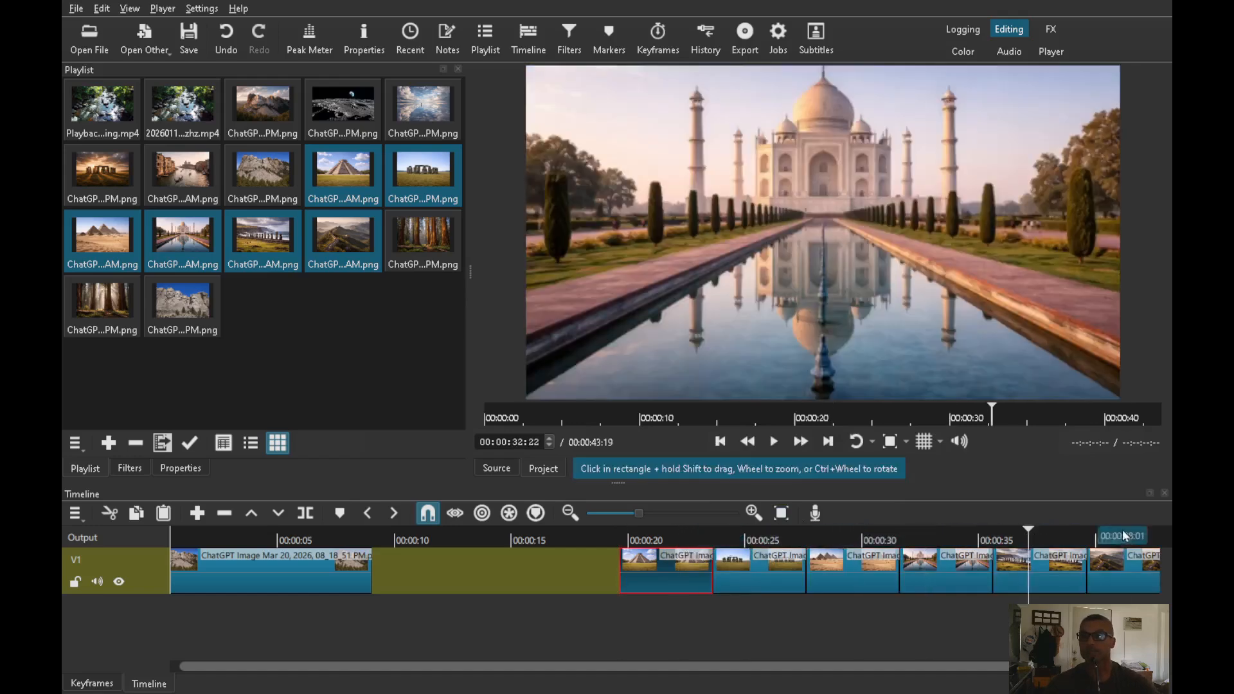
pyautogui.click(1122, 533)
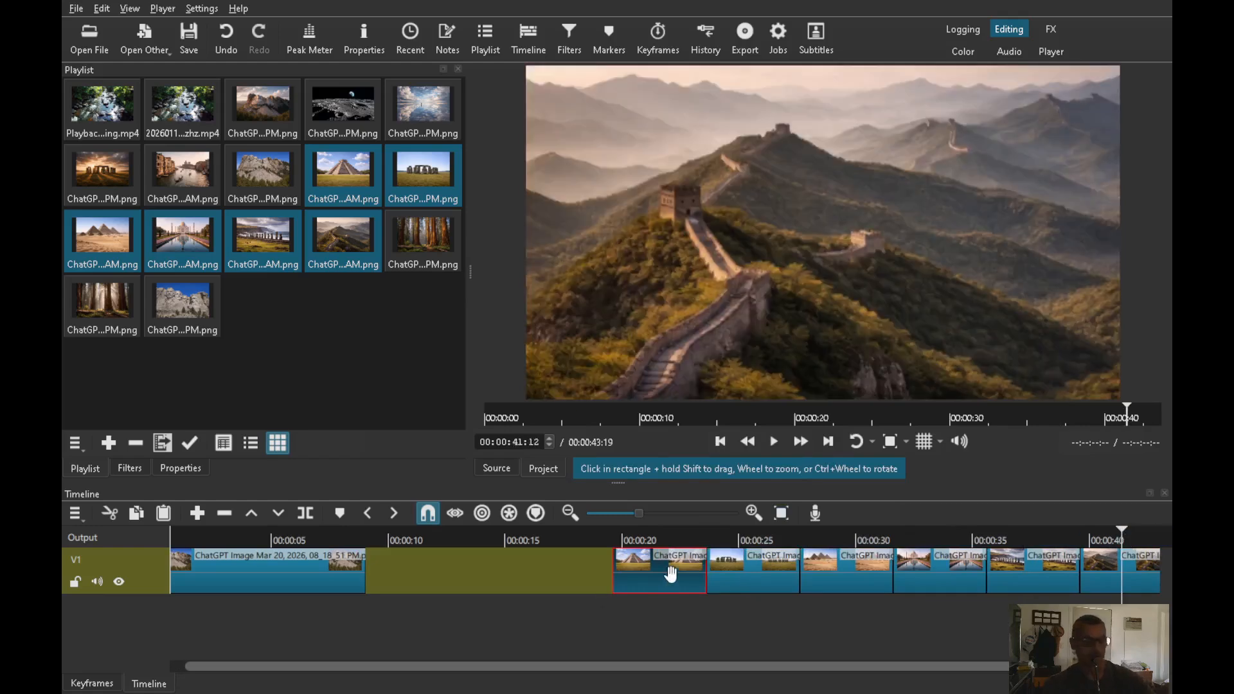
# Delete all six landmark clips from V1, keeping only the Mount Rushmore clip
pyautogui.keyDown('shift'); pyautogui.click(1103, 579); pyautogui.keyUp('shift')
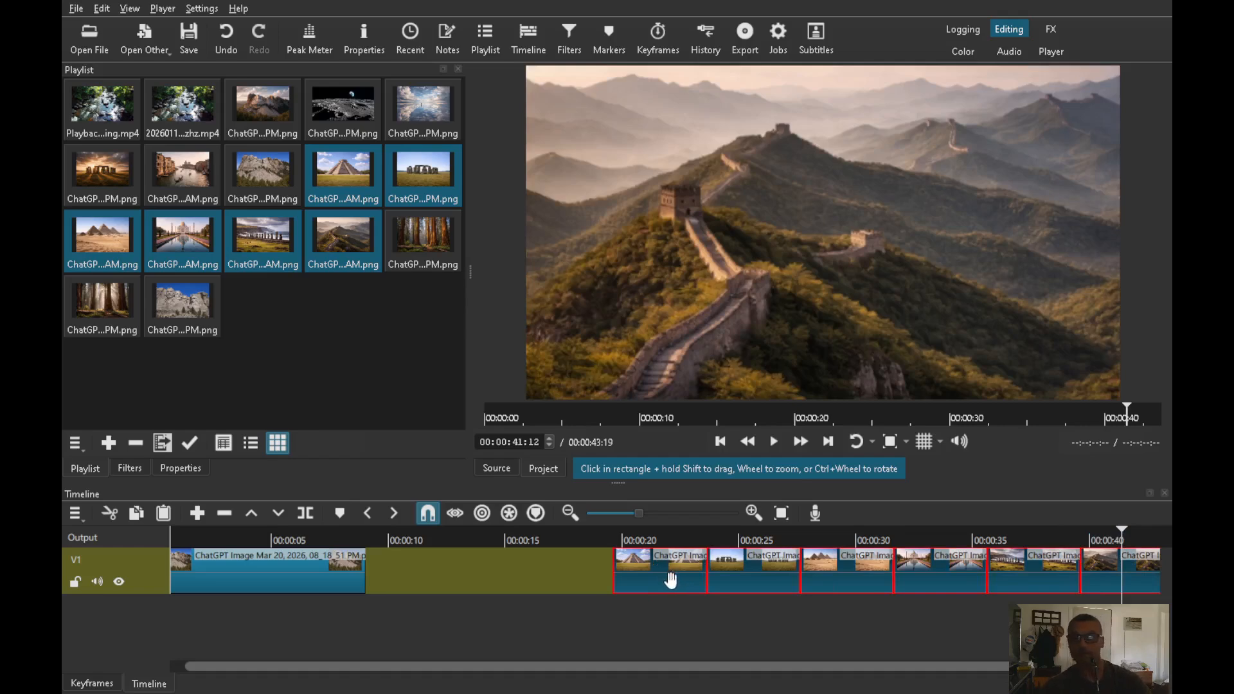
pyautogui.press('Delete')
# Add a second video track and place a rich text clip with a transparent background on it, starting at about one second
pyautogui.doubleClick(144, 327)
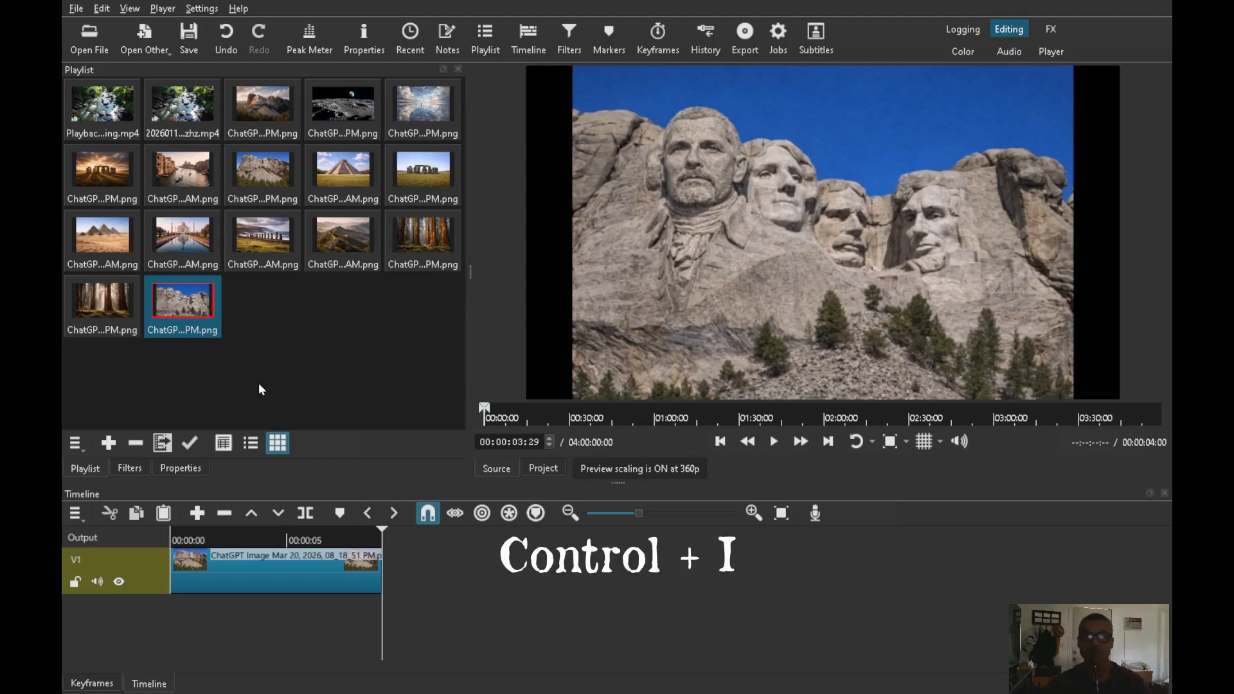
pyautogui.hotkey('ctrl', 'i')
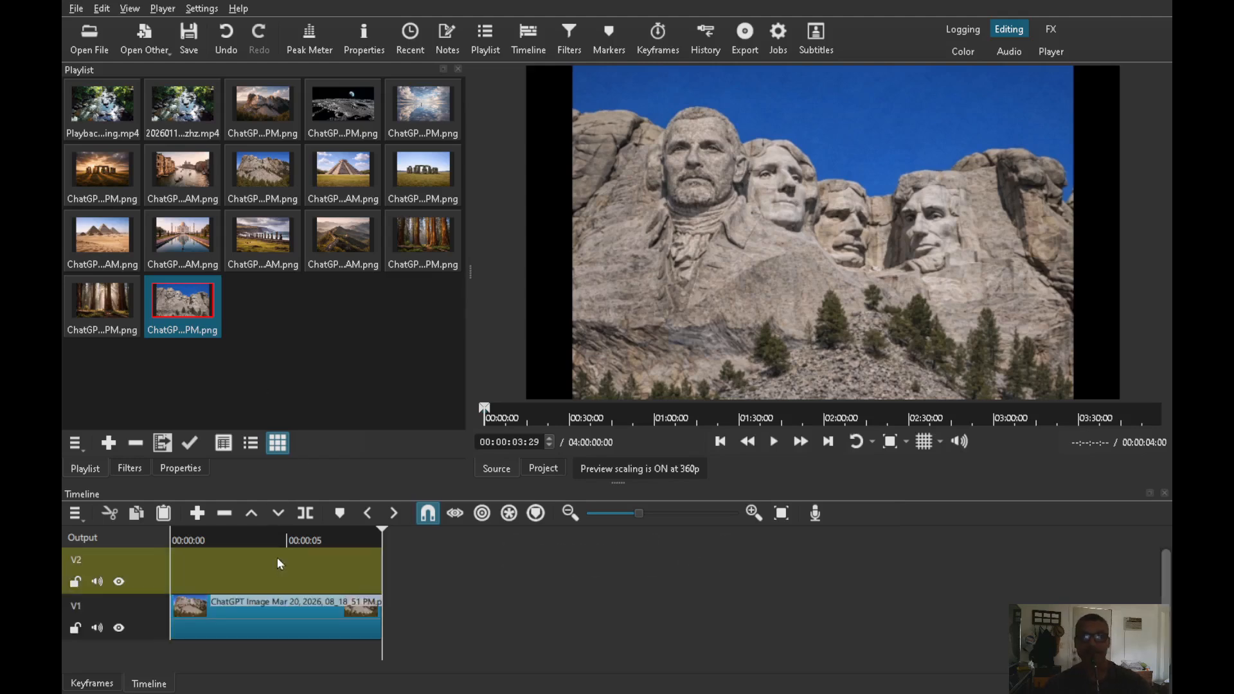
pyautogui.click(146, 36)
pyautogui.click(154, 90)
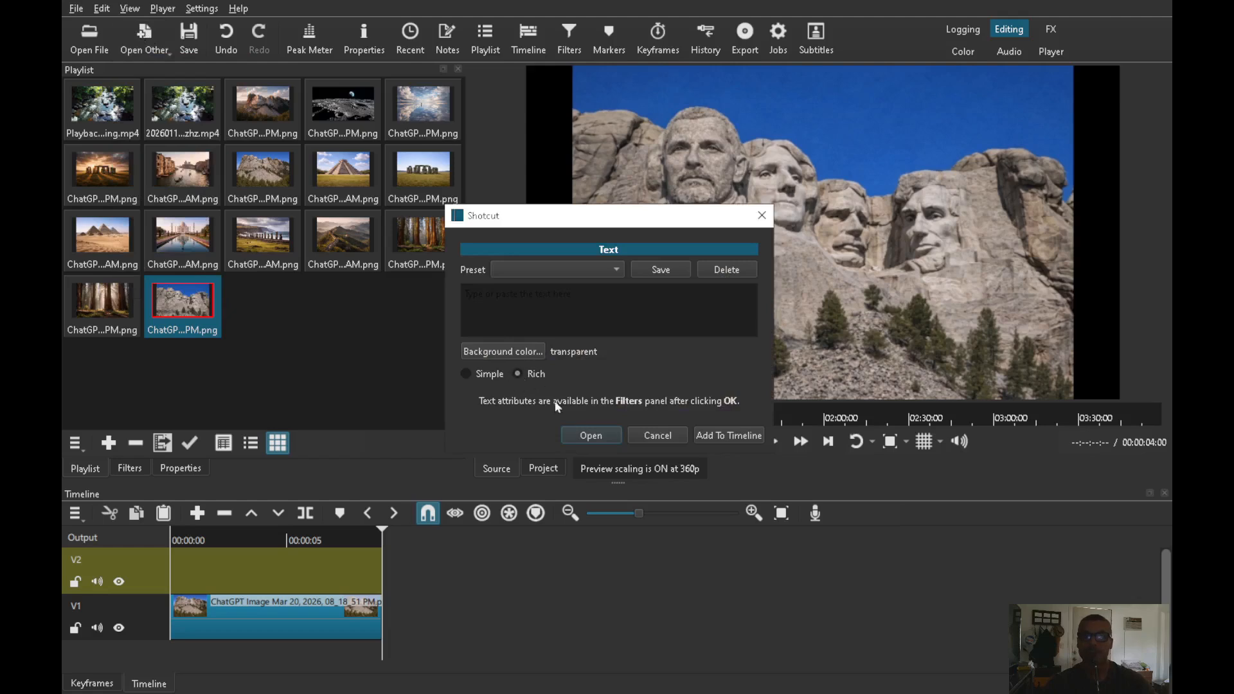
pyautogui.click(589, 432)
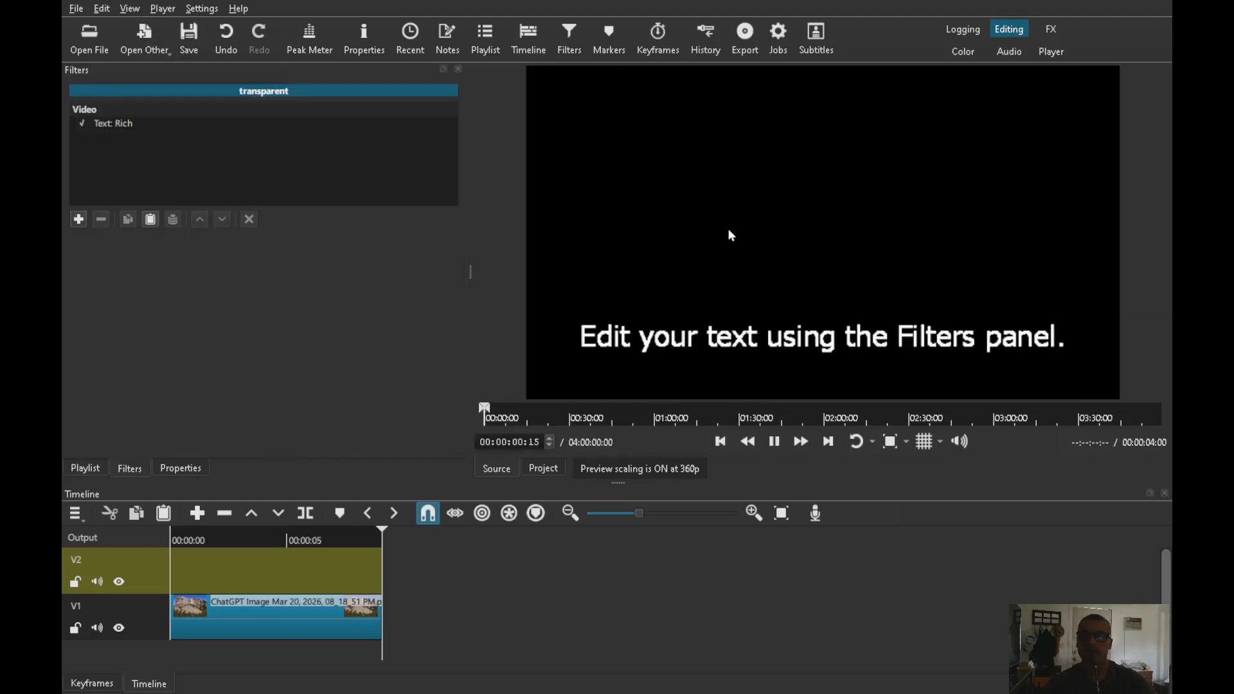
pyautogui.moveTo(751, 186); pyautogui.dragTo(186, 565)
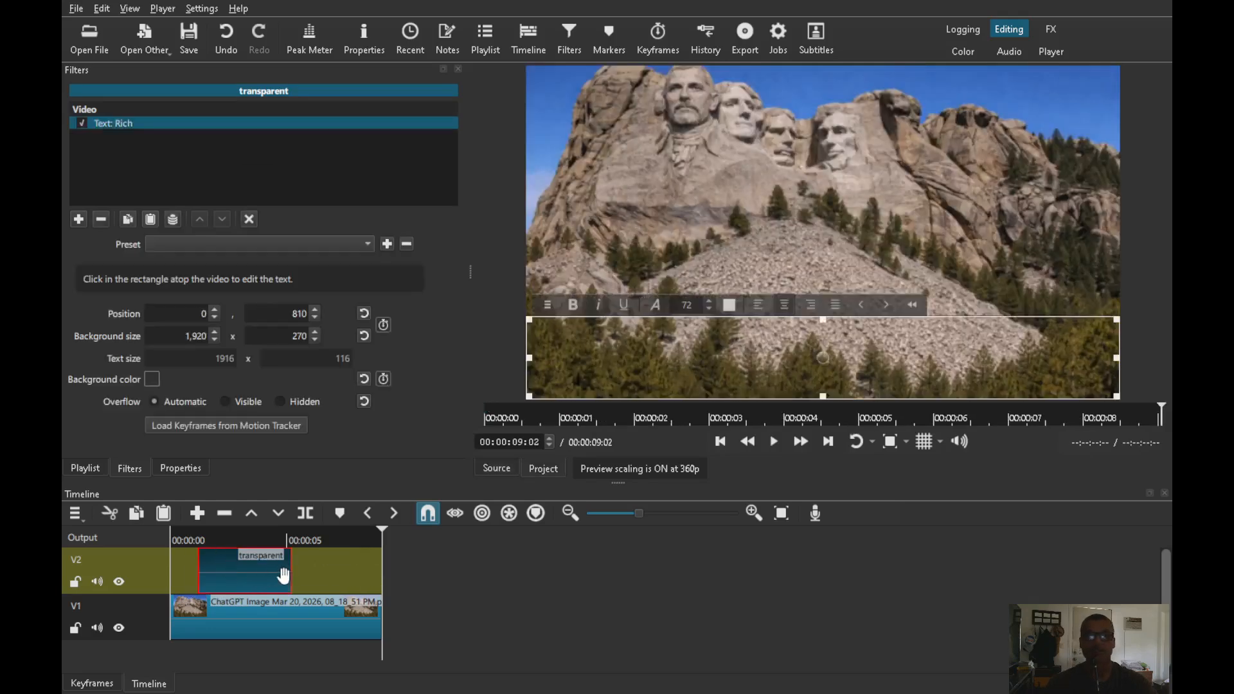
# Extend the Mount Rushmore clip on V1 to about 24 seconds and select the text clip on V2
pyautogui.click(350, 619)
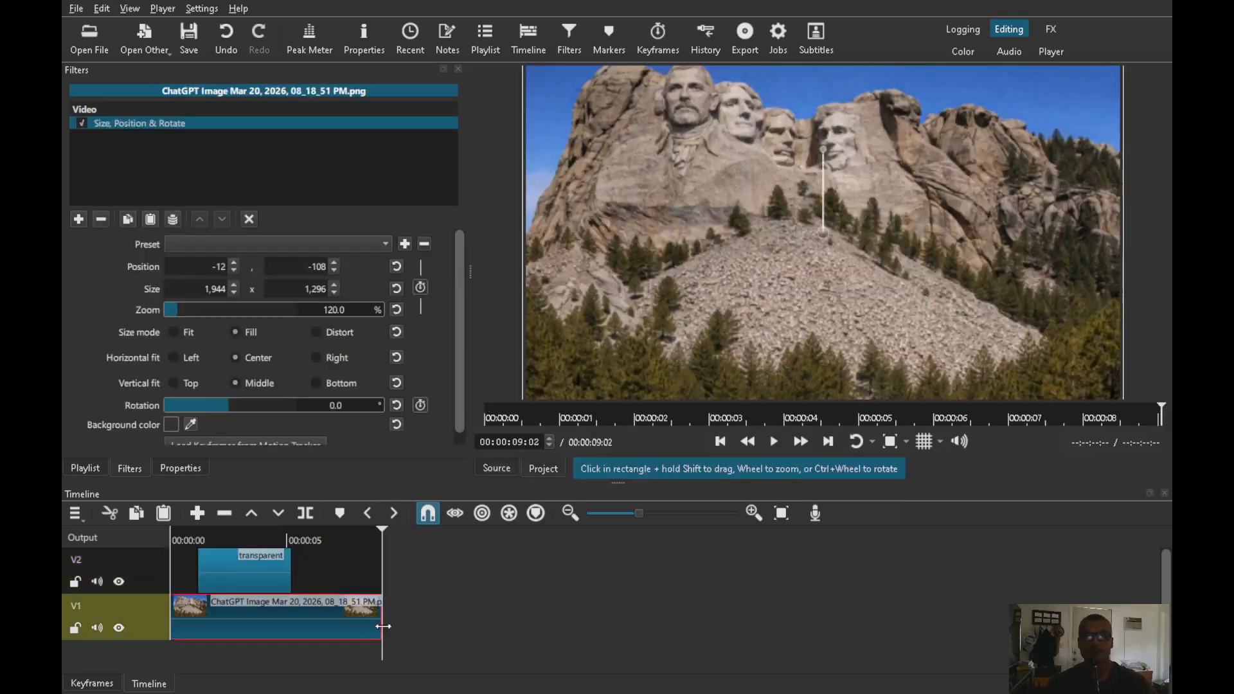
pyautogui.moveTo(380, 626); pyautogui.dragTo(734, 627)
pyautogui.click(291, 573)
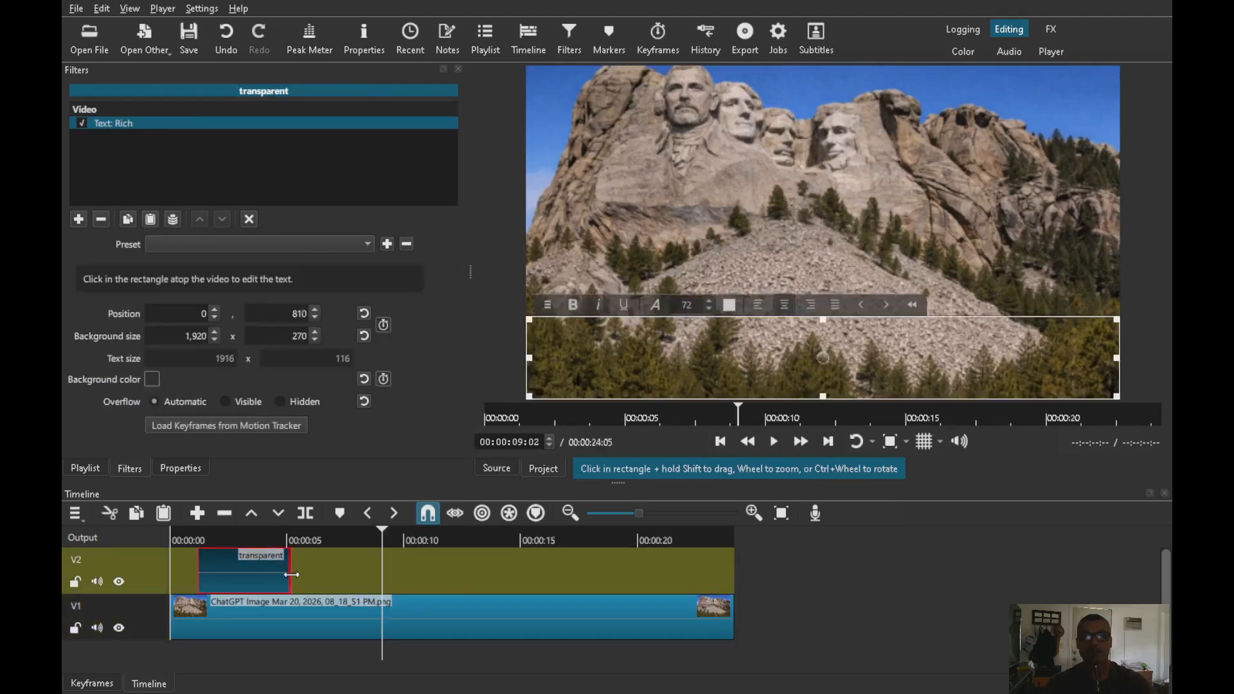
# Extend the text clip on V2 so it ends together with the Mount Rushmore clip on V1
pyautogui.moveTo(291, 574); pyautogui.dragTo(731, 591)
pyautogui.moveTo(744, 598); pyautogui.dragTo(746, 597)
pyautogui.doubleClick(343, 570)
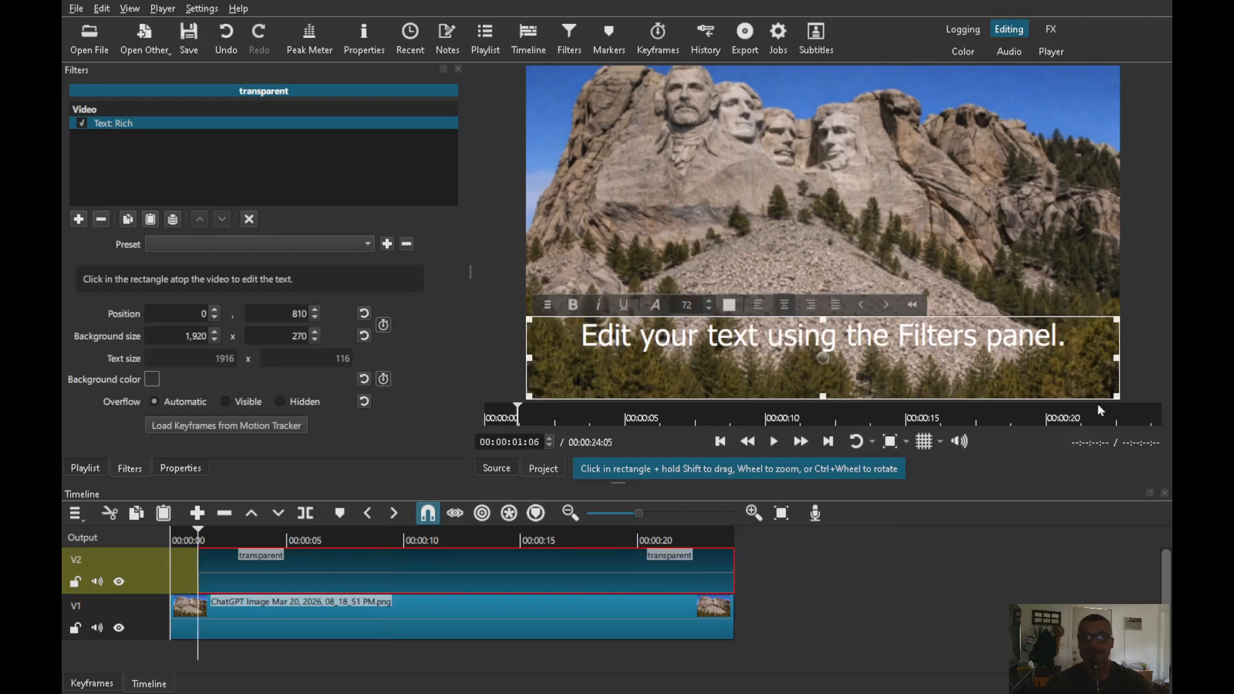
# Replace the placeholder text over the image with "Straight Text"
pyautogui.moveTo(1075, 336); pyautogui.dragTo(563, 347)
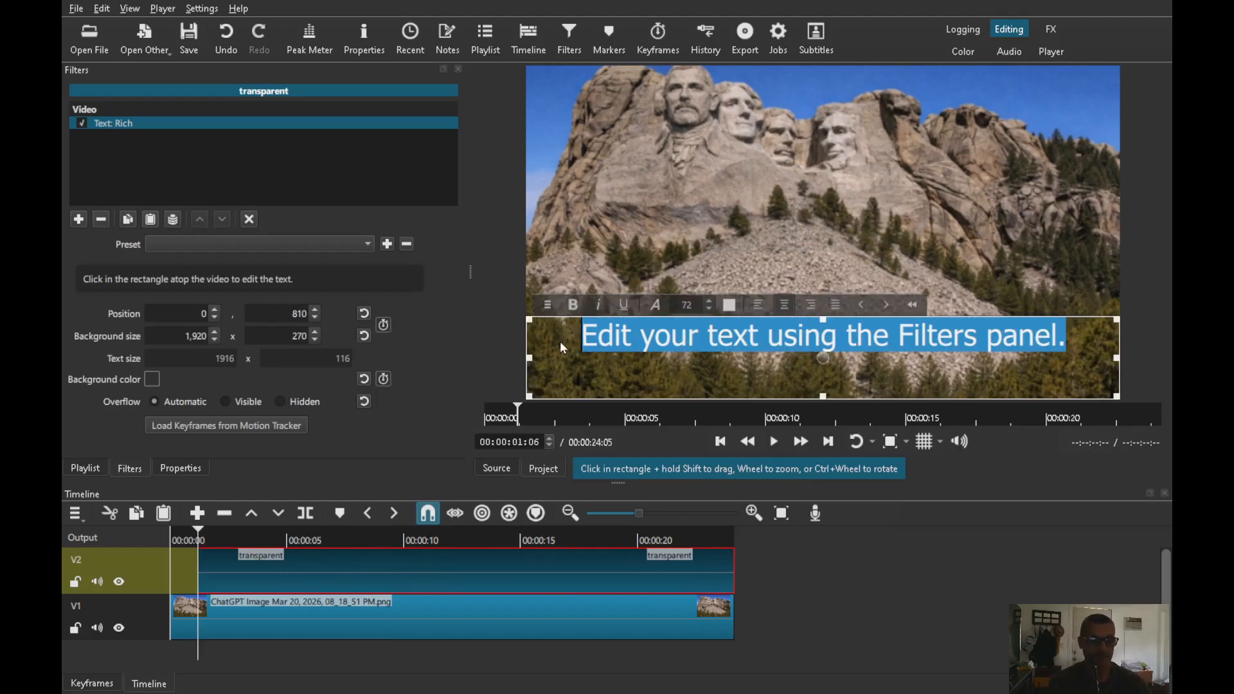
pyautogui.press('BackSpace')
pyautogui.write('Straight')
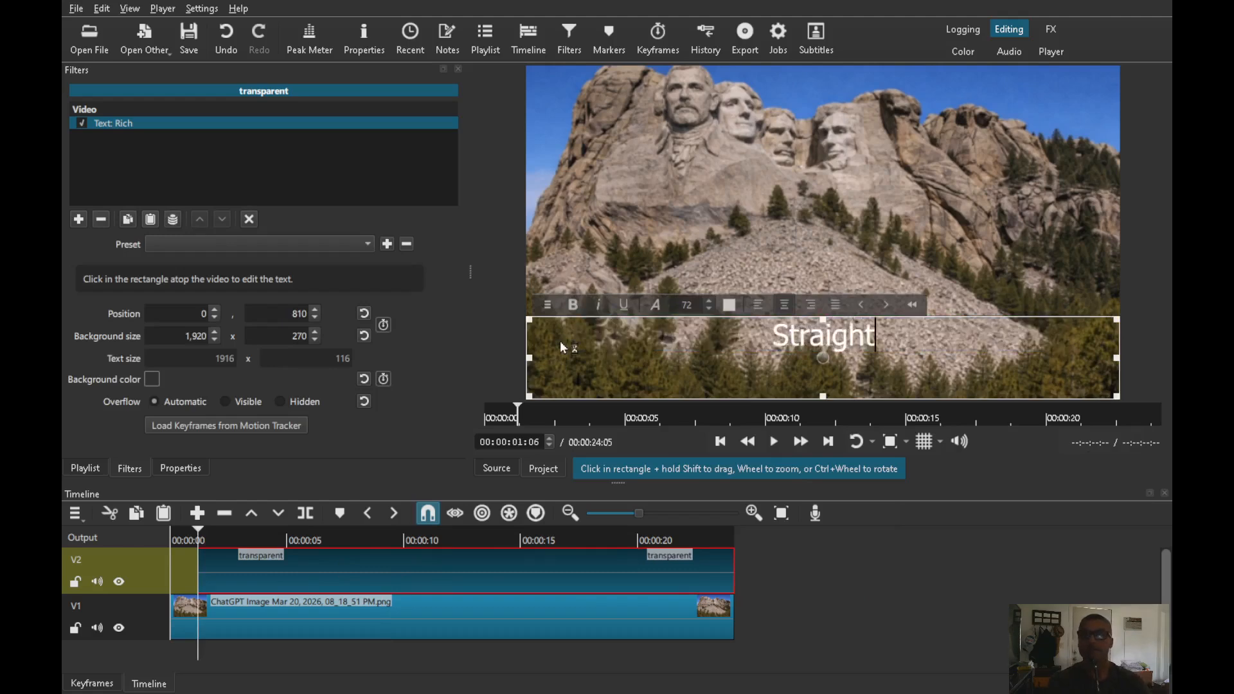
pyautogui.write(' Text')
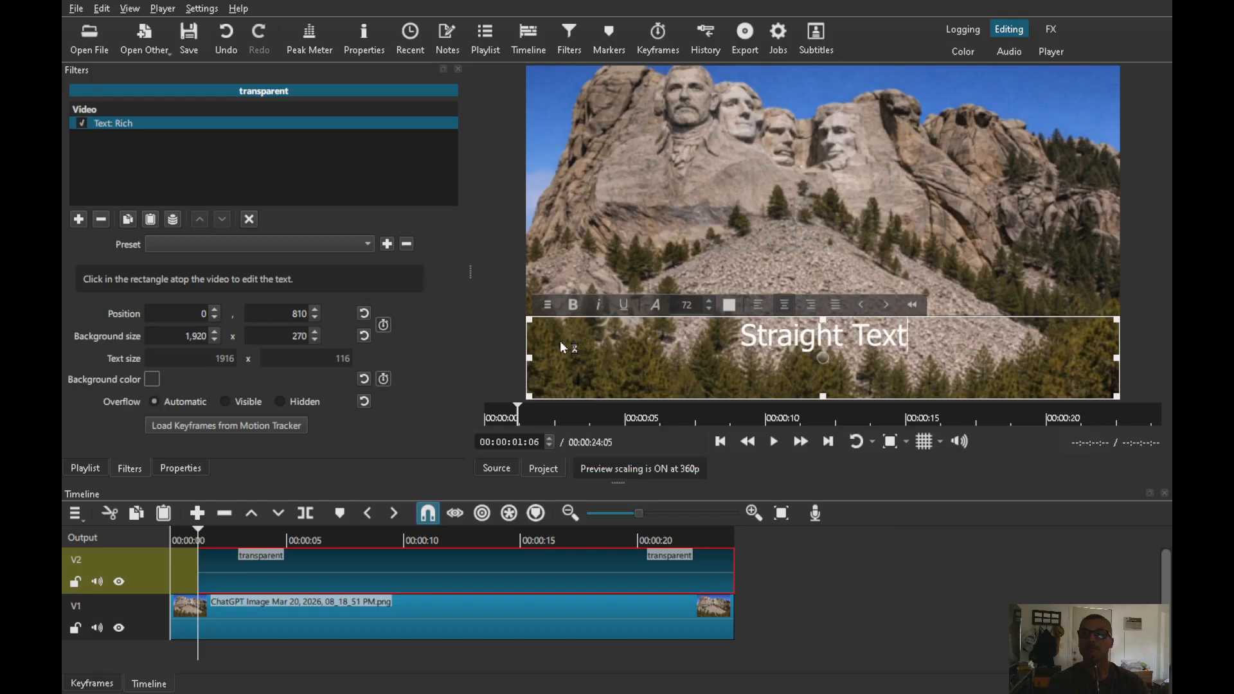
# Format the words "Straight Text" in yellow with the OldNewspaperTypes Regular font at size 72
pyautogui.moveTo(923, 341); pyautogui.dragTo(698, 331)
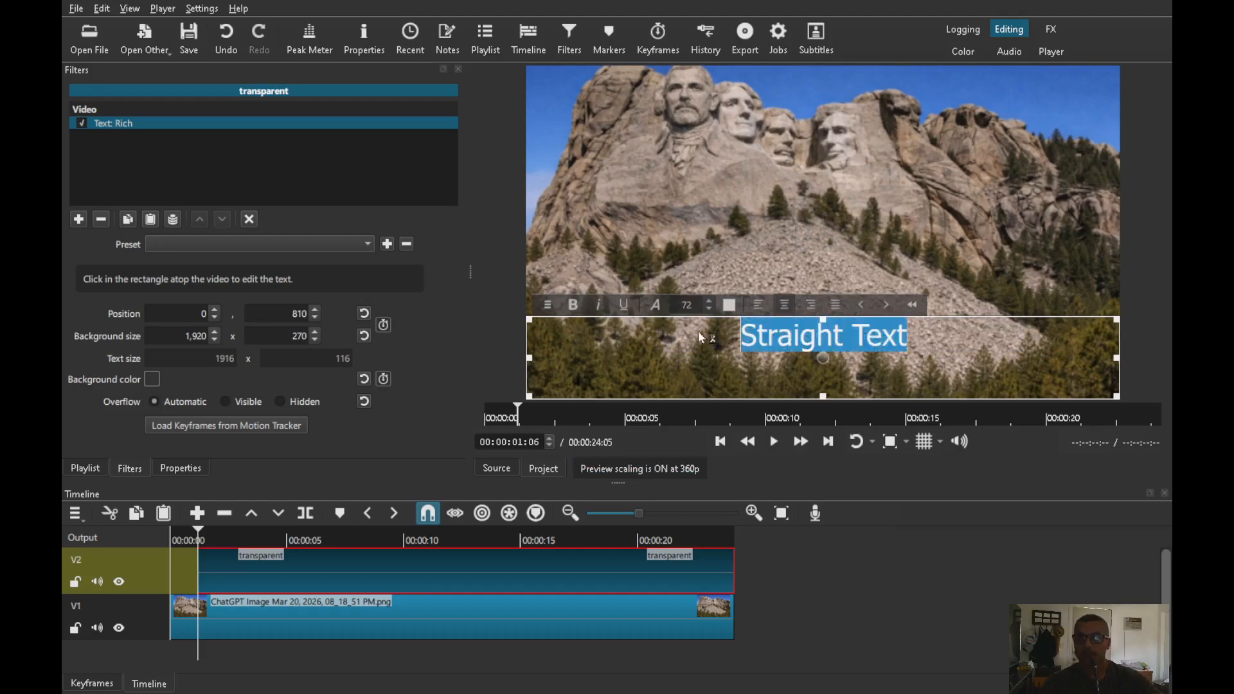
pyautogui.click(729, 306)
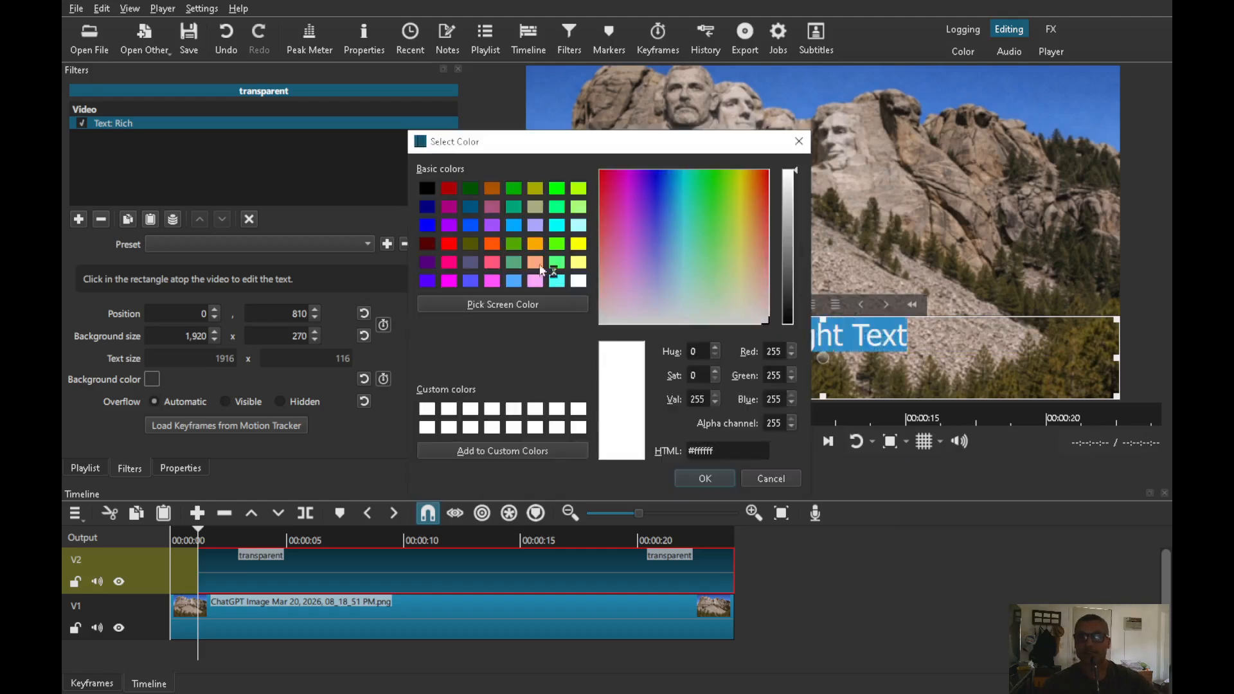
pyautogui.click(582, 246)
pyautogui.click(707, 477)
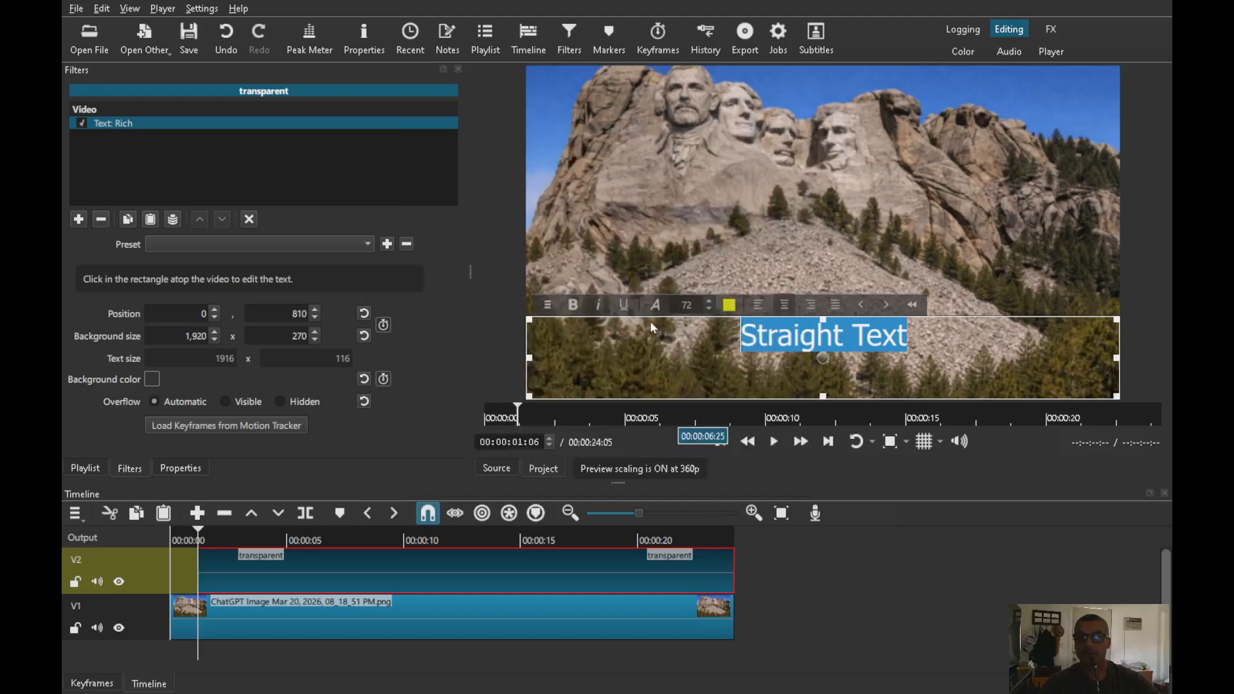
pyautogui.click(656, 306)
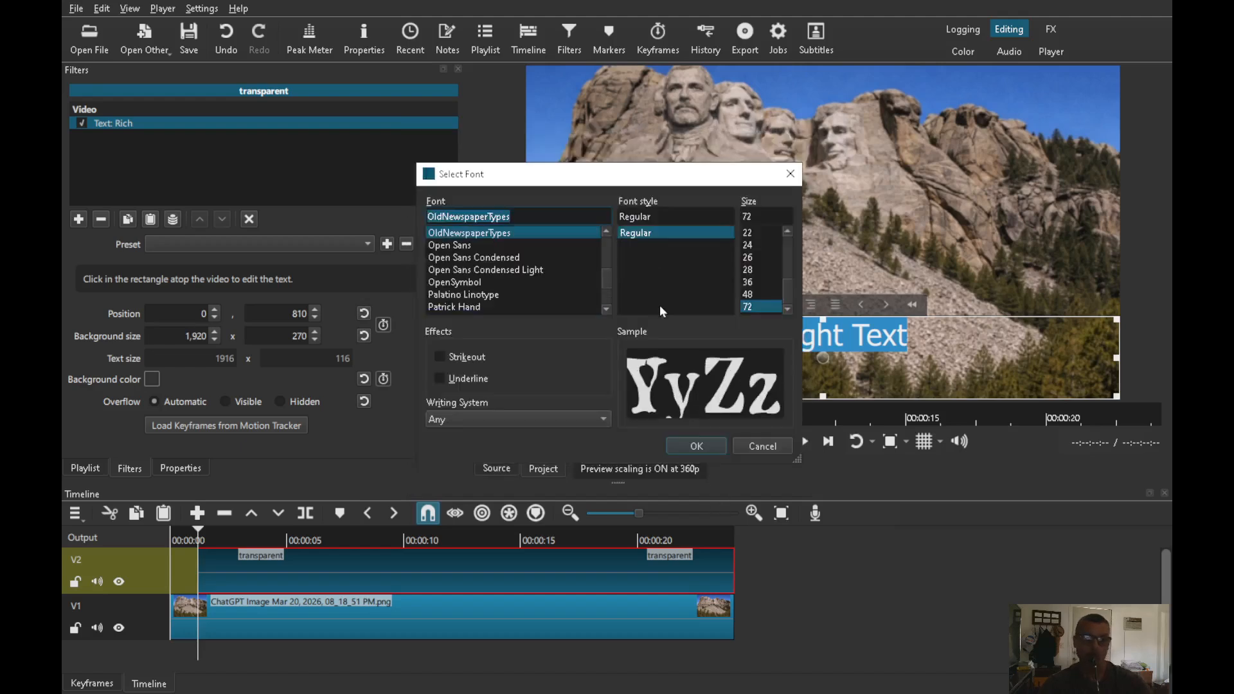
pyautogui.click(696, 446)
pyautogui.click(948, 354)
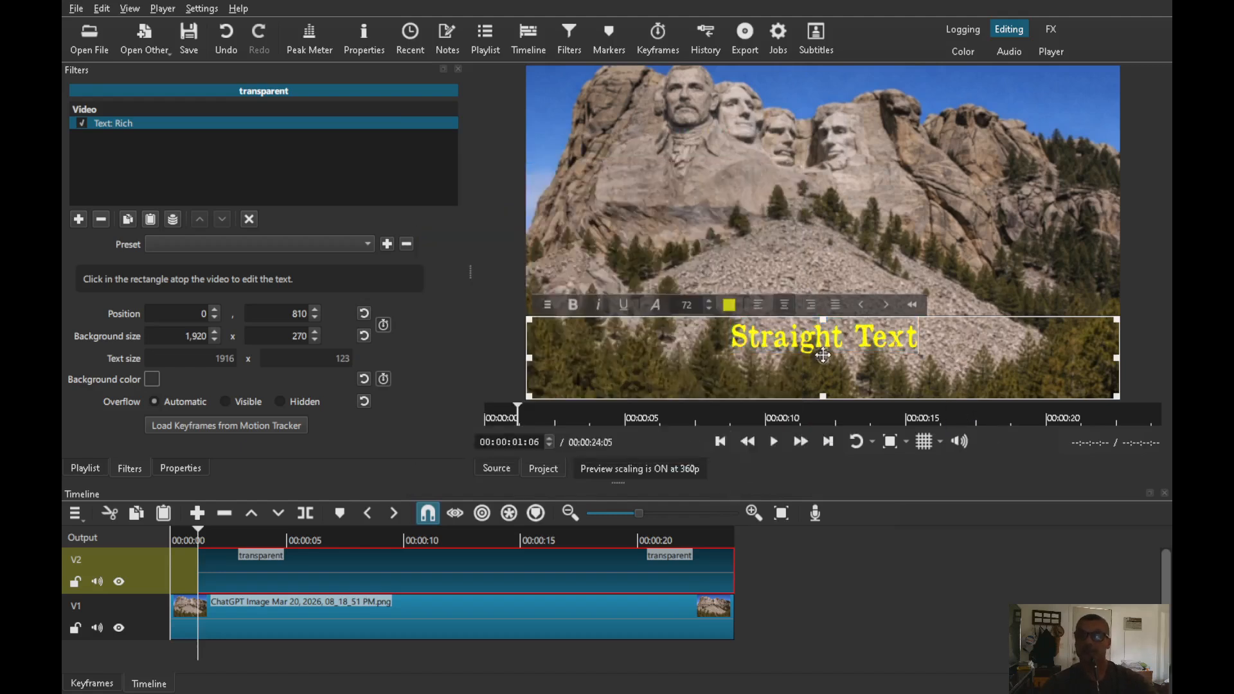
# Move the text box around the preview and finally above the frame, to about -152, -312
pyautogui.moveTo(823, 355); pyautogui.dragTo(1171, 354)
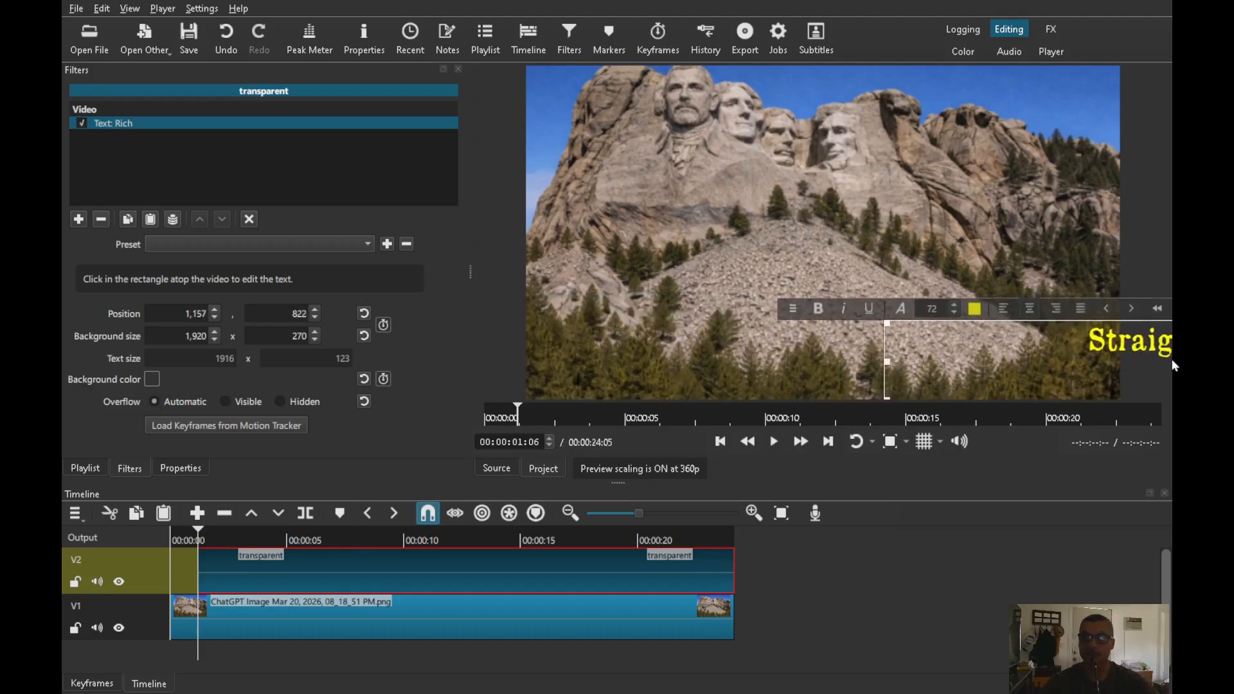
pyautogui.moveTo(881, 359); pyautogui.dragTo(780, 335)
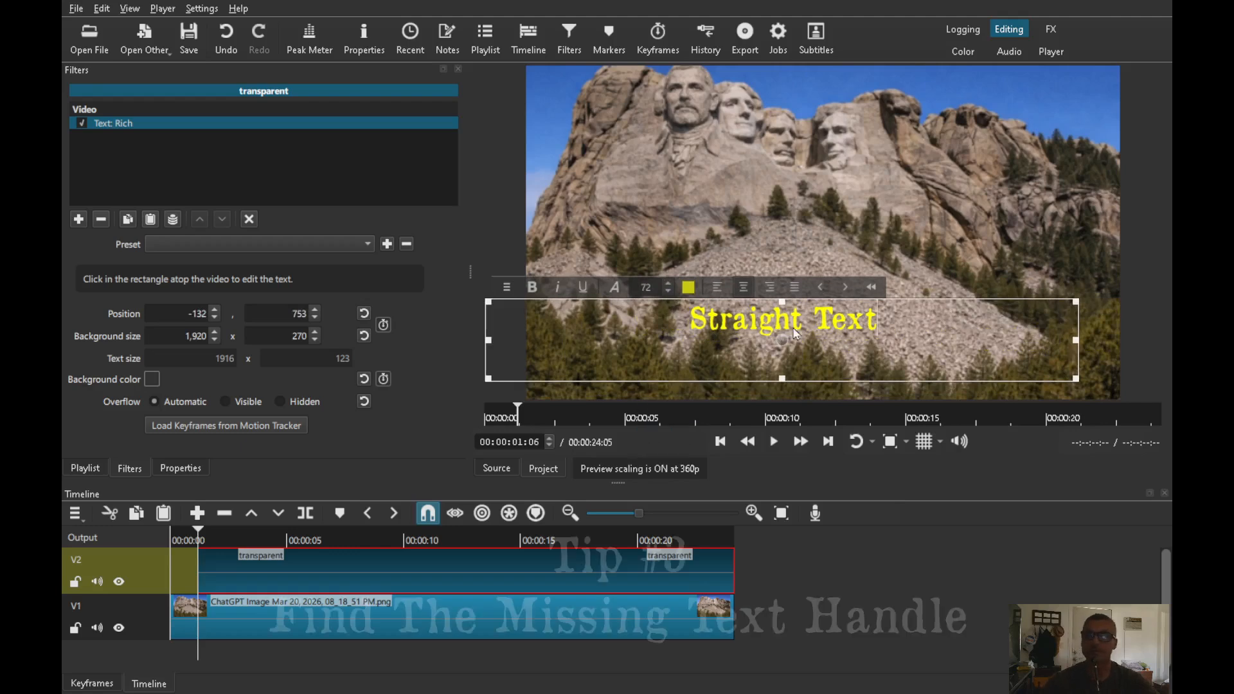
pyautogui.moveTo(780, 340); pyautogui.dragTo(705, 194)
pyautogui.moveTo(616, 185); pyautogui.dragTo(945, 145)
pyautogui.moveTo(790, 200); pyautogui.dragTo(789, 272)
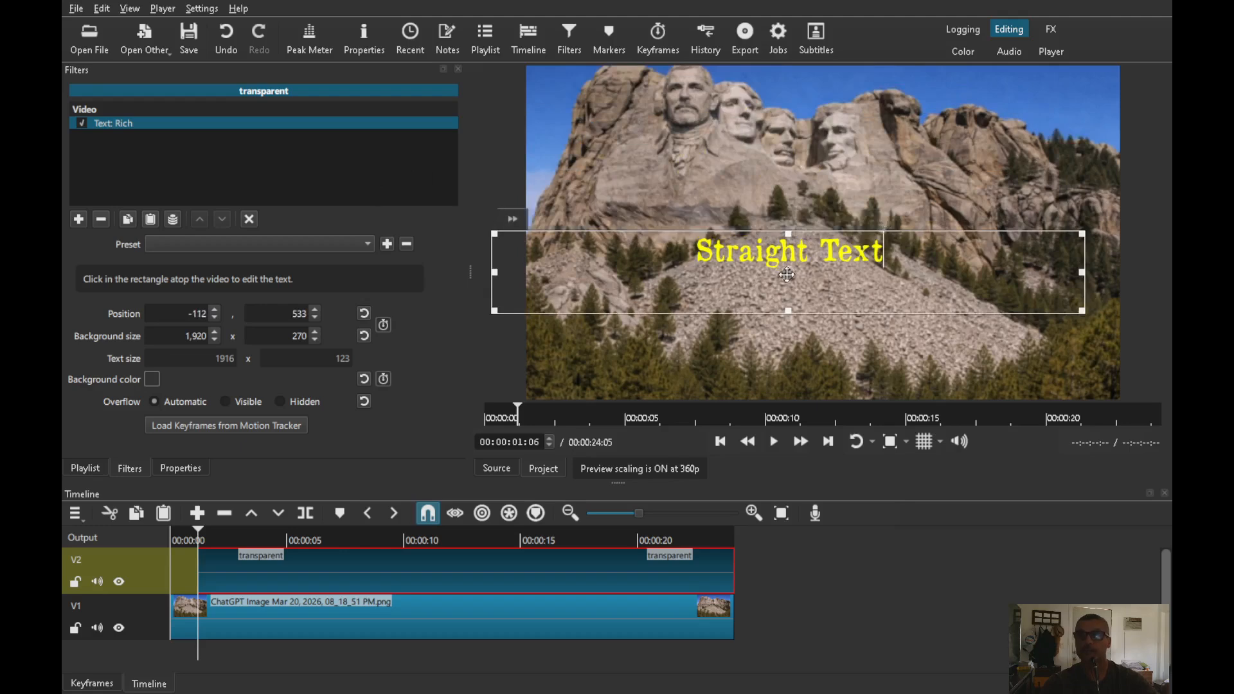
pyautogui.moveTo(793, 258); pyautogui.dragTo(780, 4)
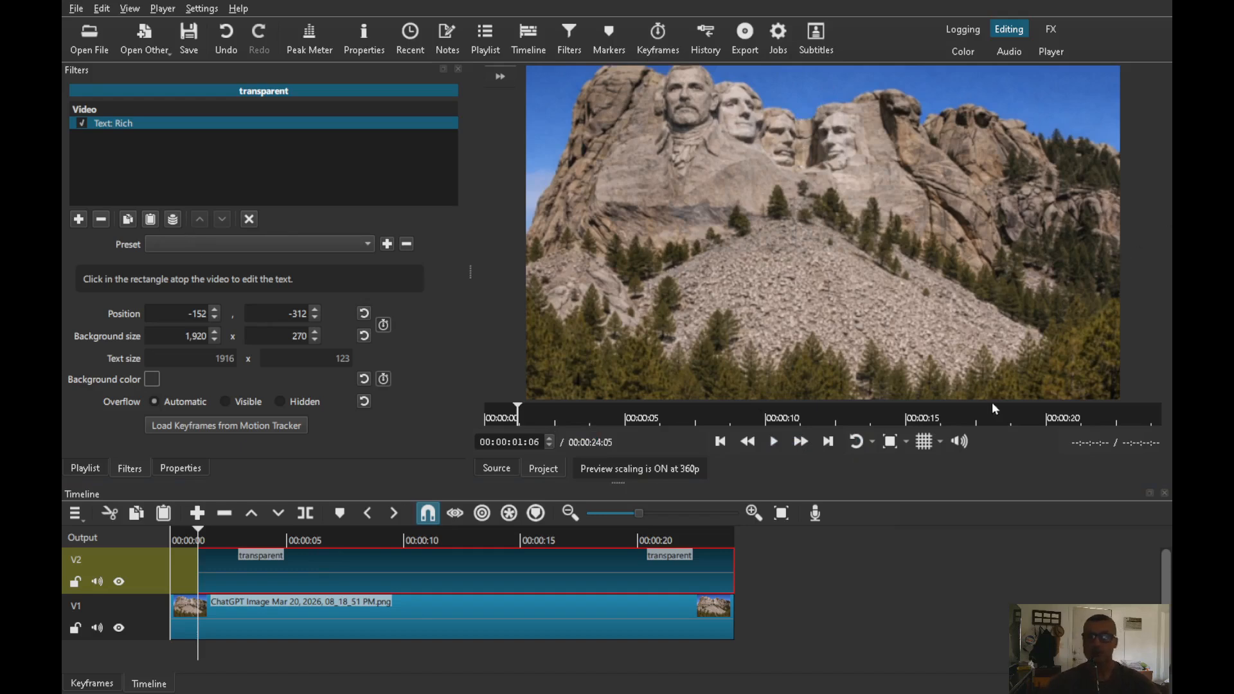
# Zoom the preview out to 10%, bring the off-frame text box back onto the image, and restore the fitted view
pyautogui.click(907, 446)
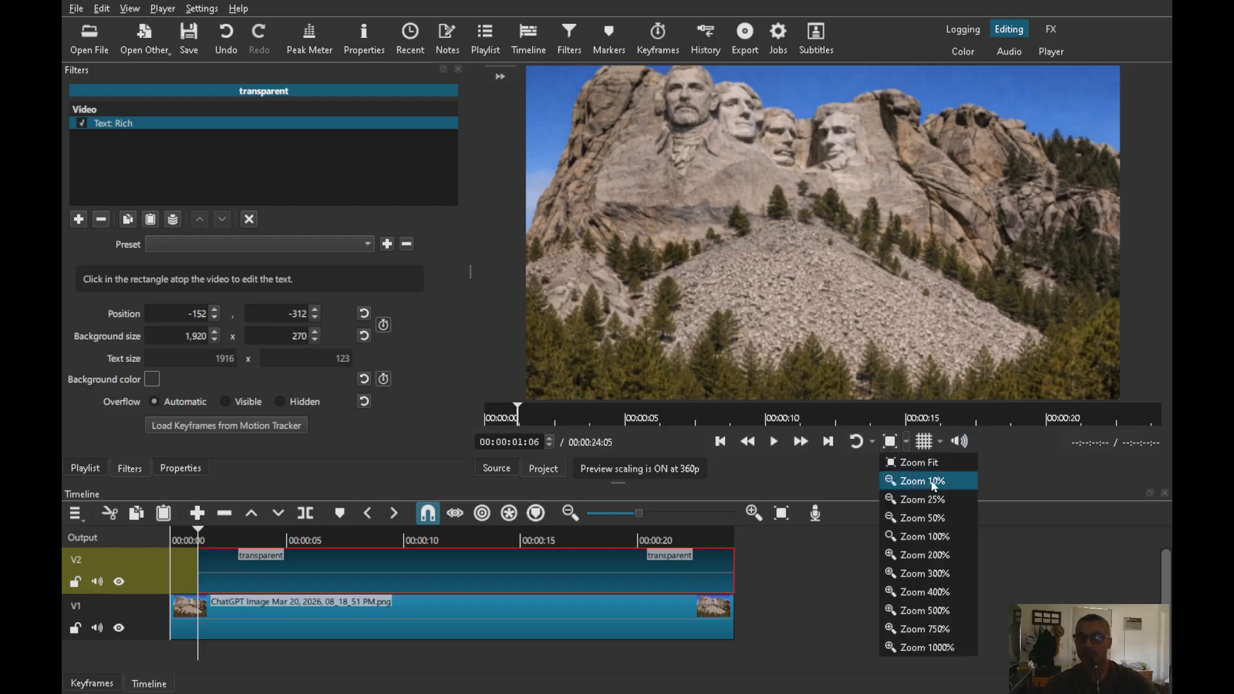
pyautogui.click(947, 482)
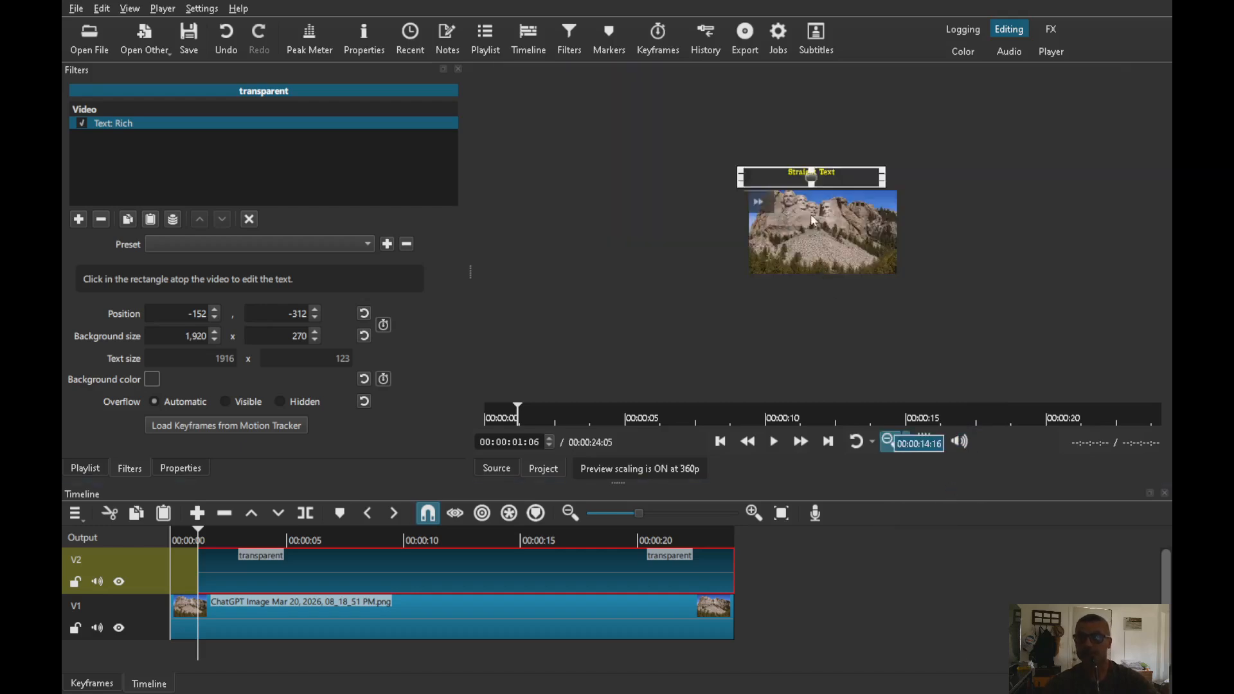
pyautogui.moveTo(813, 177); pyautogui.dragTo(823, 233)
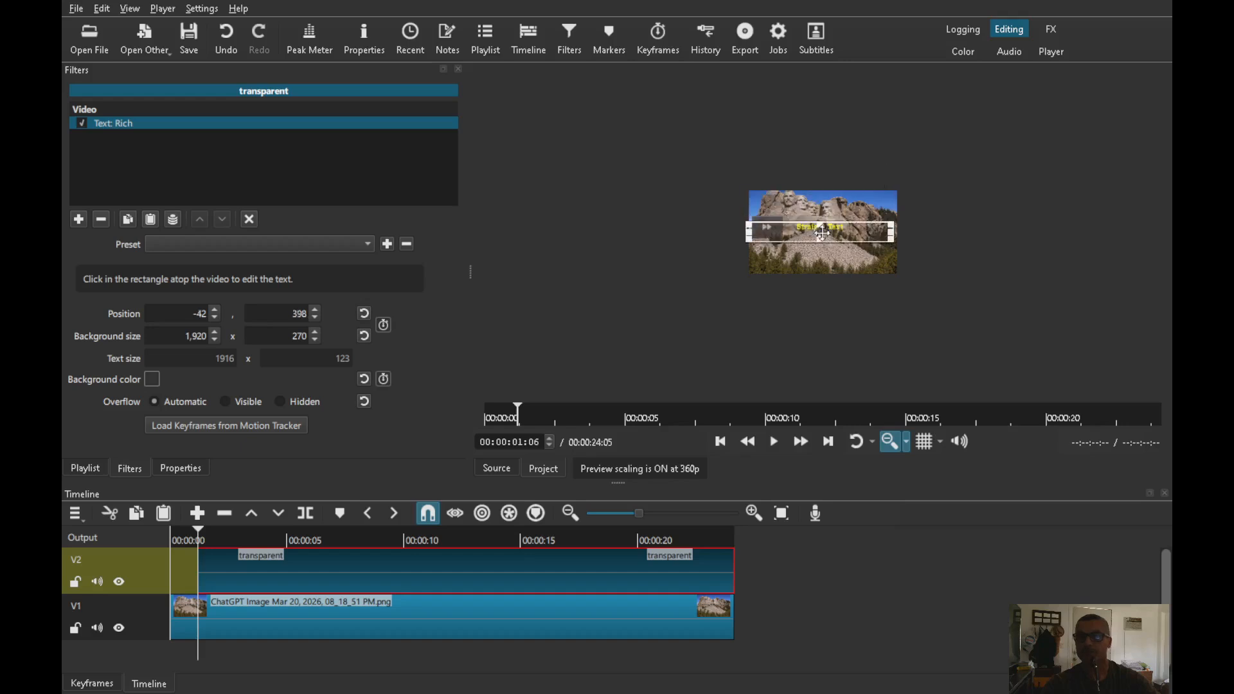
pyautogui.click(897, 446)
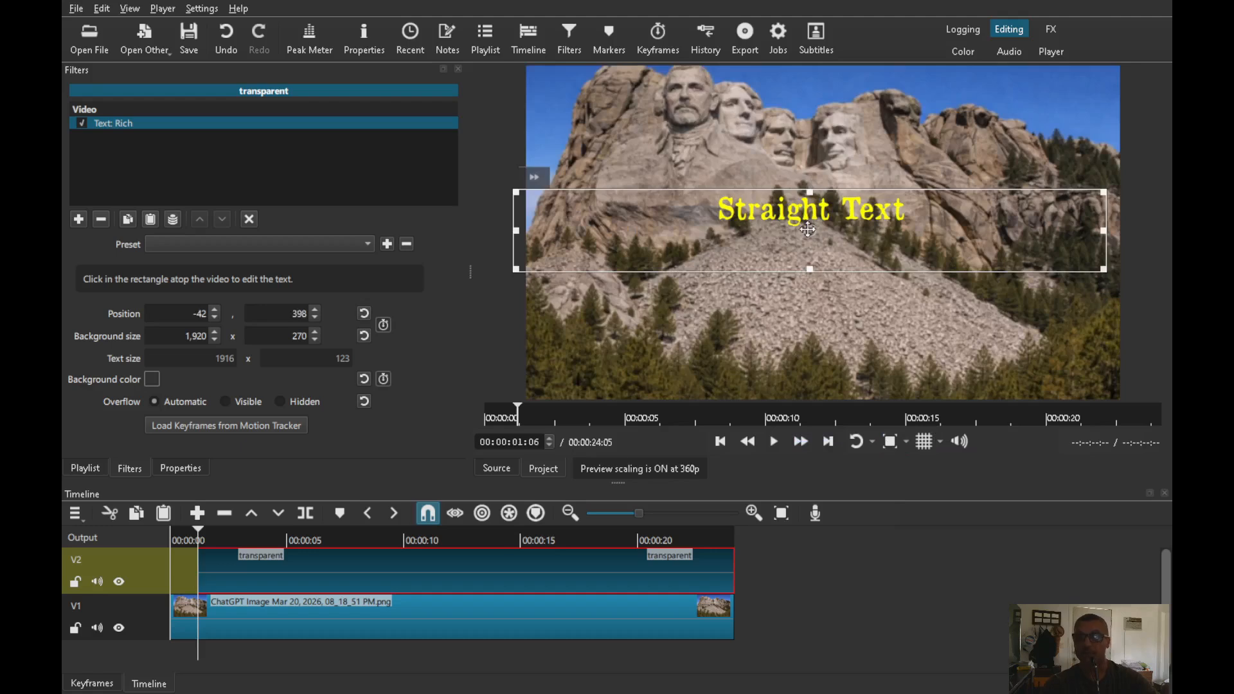
# Reposition the text box across the lower part of the image, at about 3, 745
pyautogui.moveTo(808, 230); pyautogui.dragTo(825, 349)
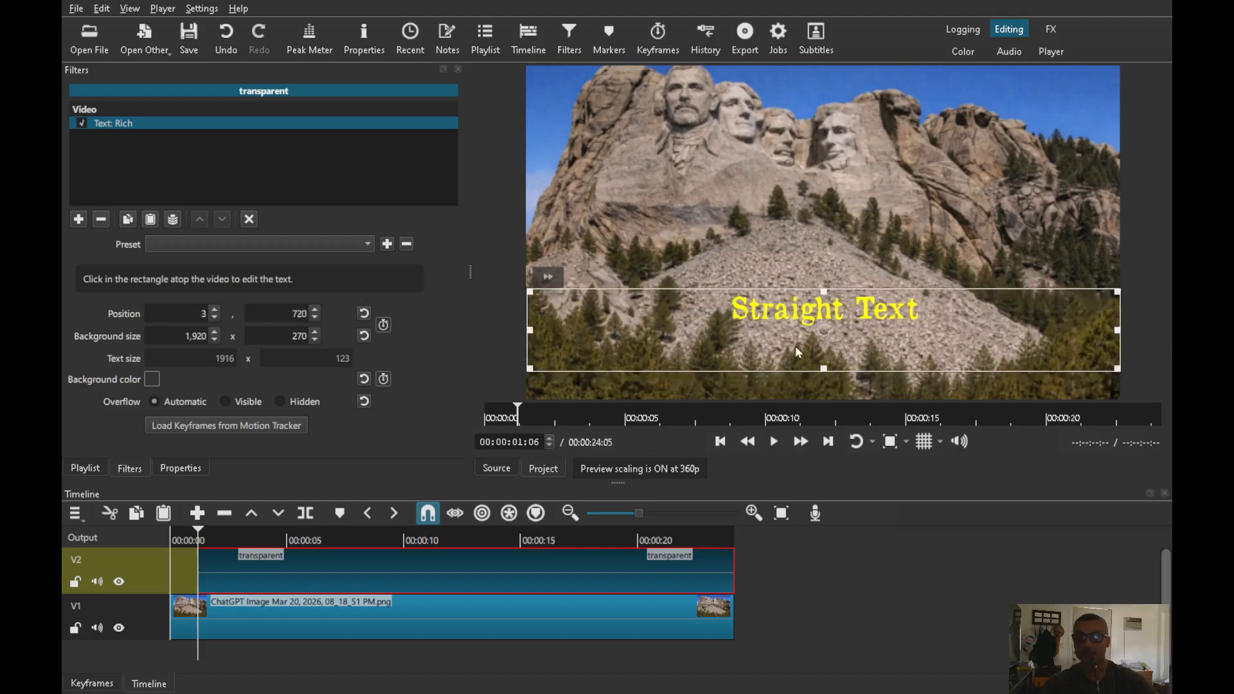
pyautogui.moveTo(822, 335); pyautogui.dragTo(822, 343)
pyautogui.click(820, 335)
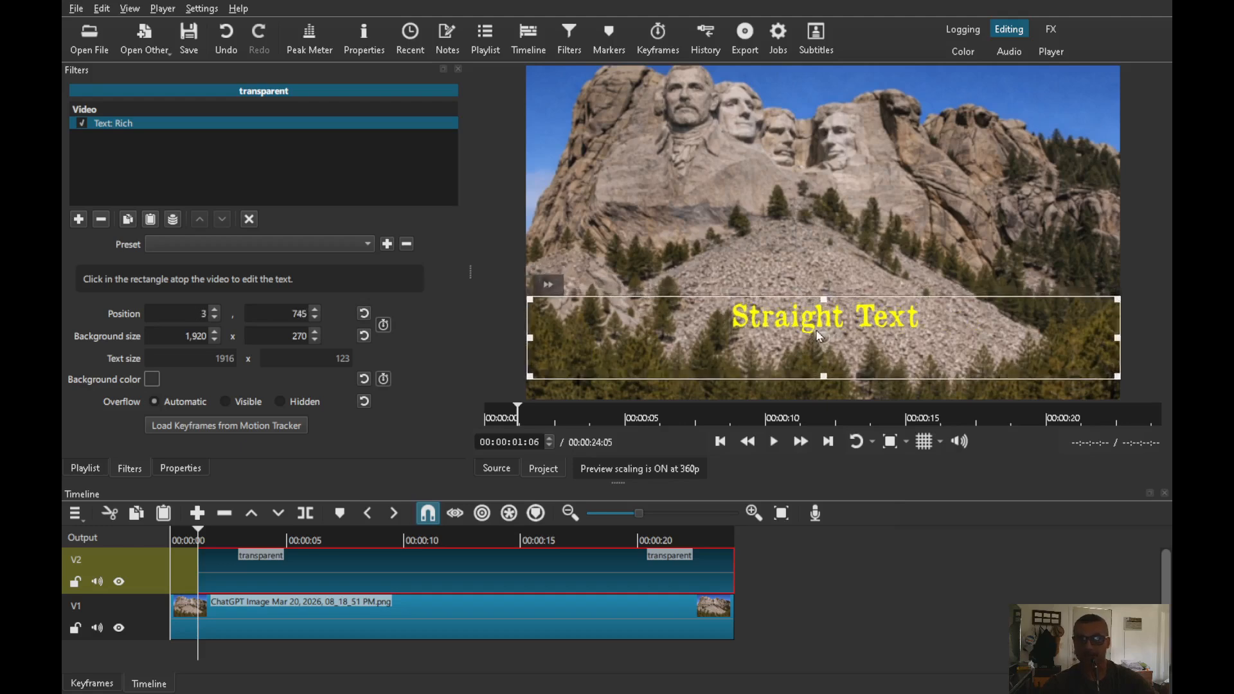
# Set the text's horizontal position to -1500 and enable position and size keyframes at the start of the text clip
pyautogui.doubleClick(205, 316)
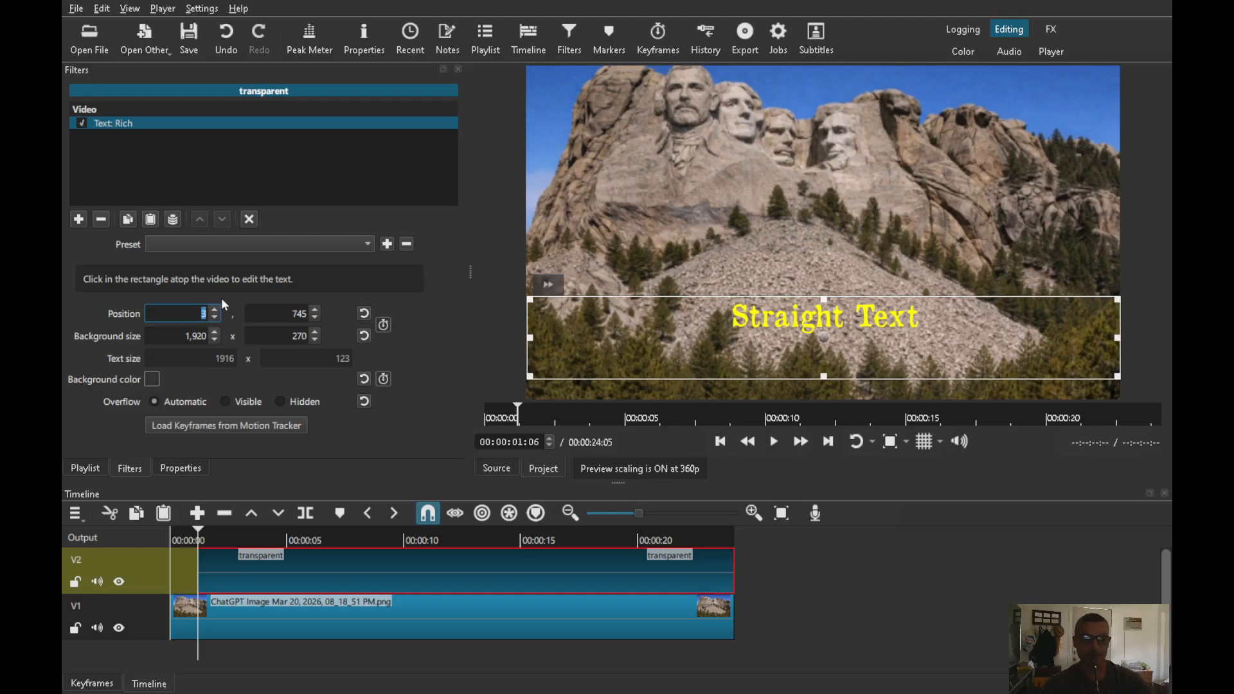
pyautogui.write('-1')
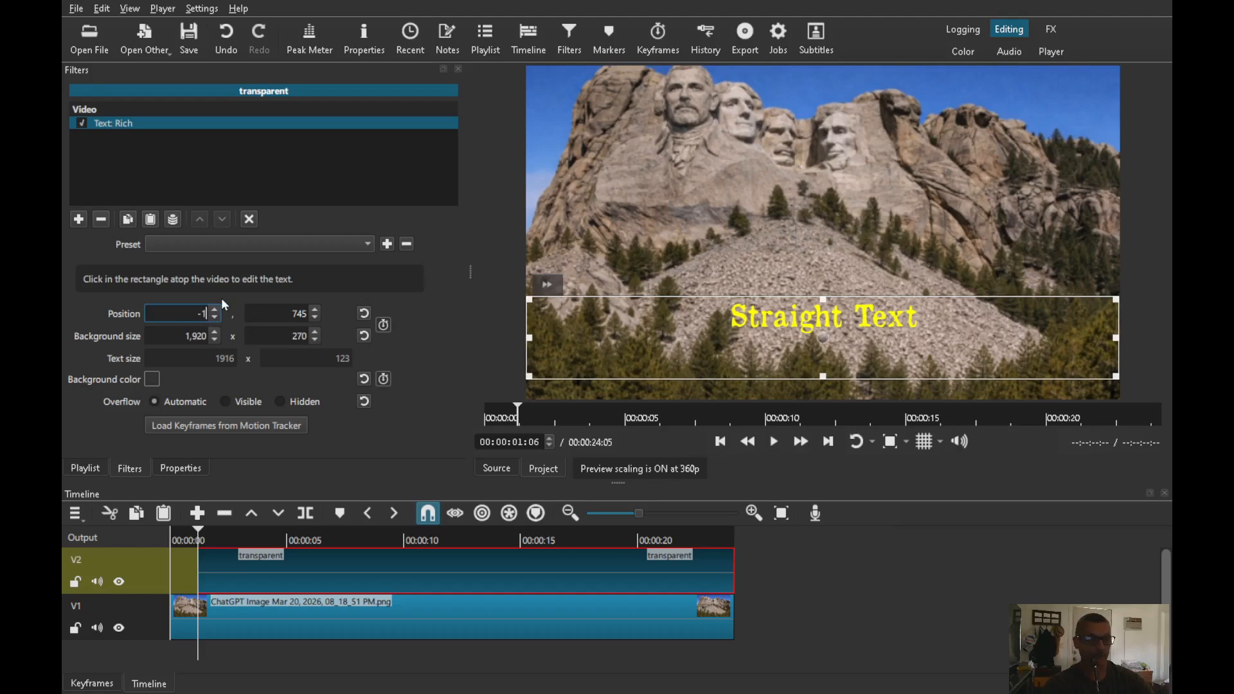
pyautogui.write('500')
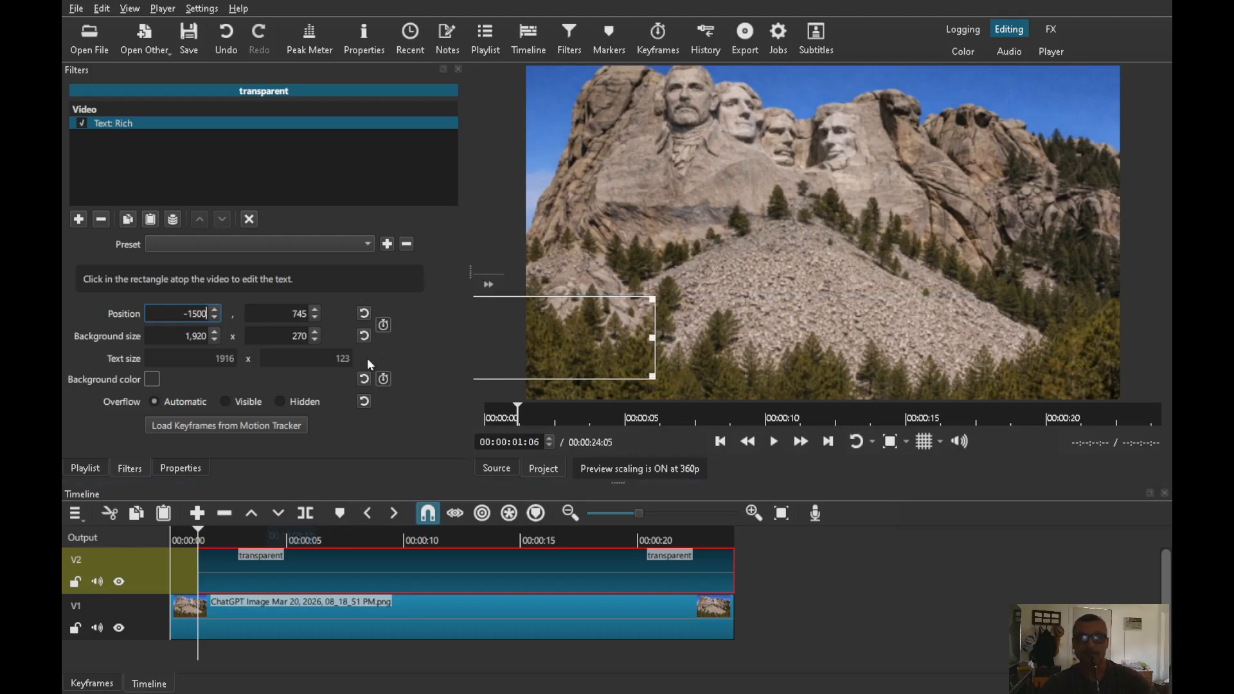
pyautogui.click(385, 326)
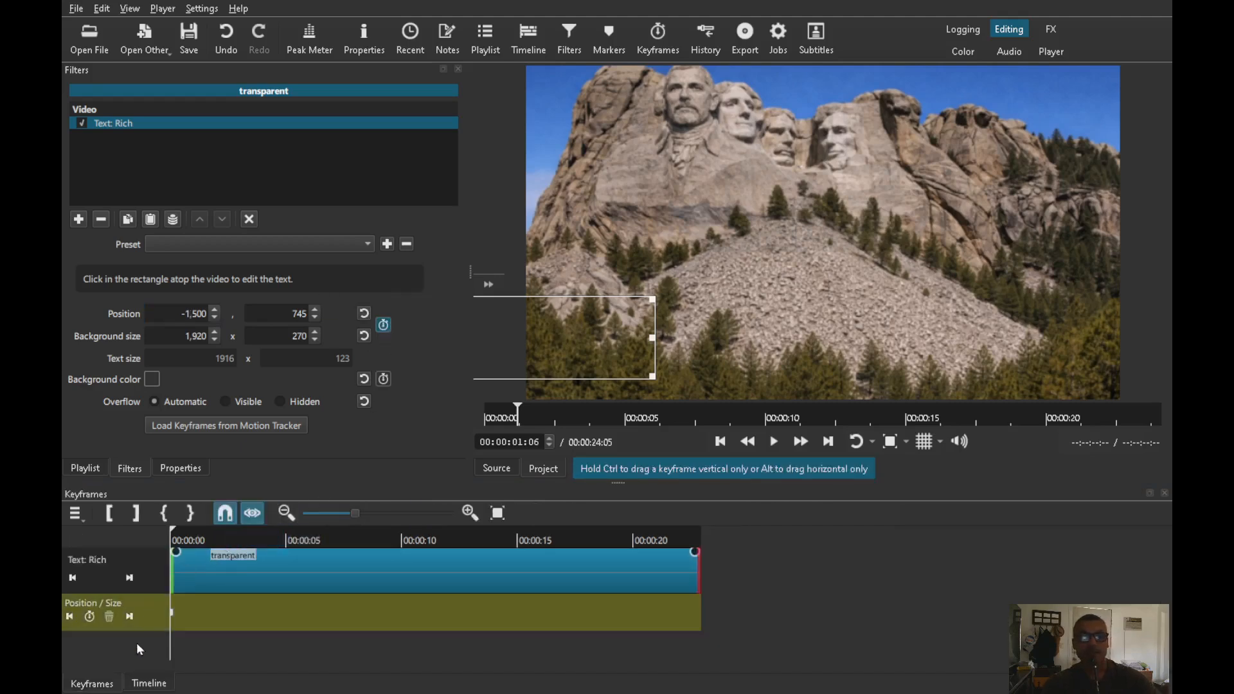
# Add a second position keyframe at 00:00:09:20 with the text's horizontal position set to 2000
pyautogui.click(389, 537)
pyautogui.click(368, 534)
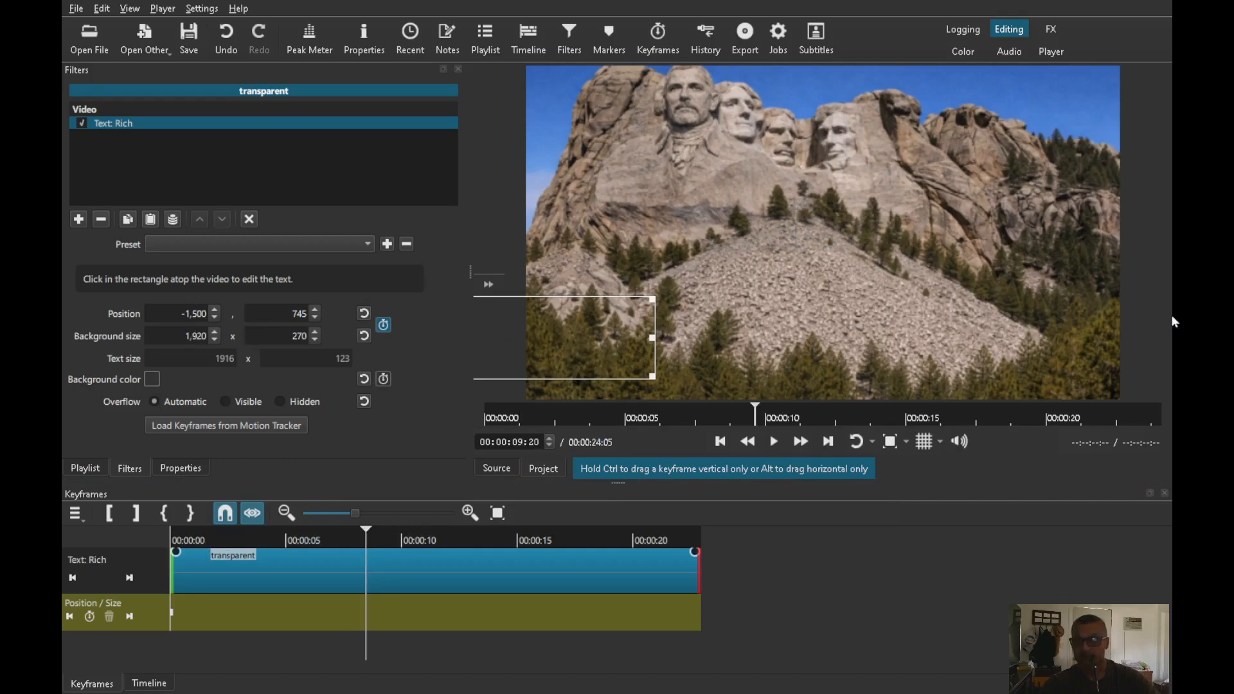
pyautogui.doubleClick(195, 316)
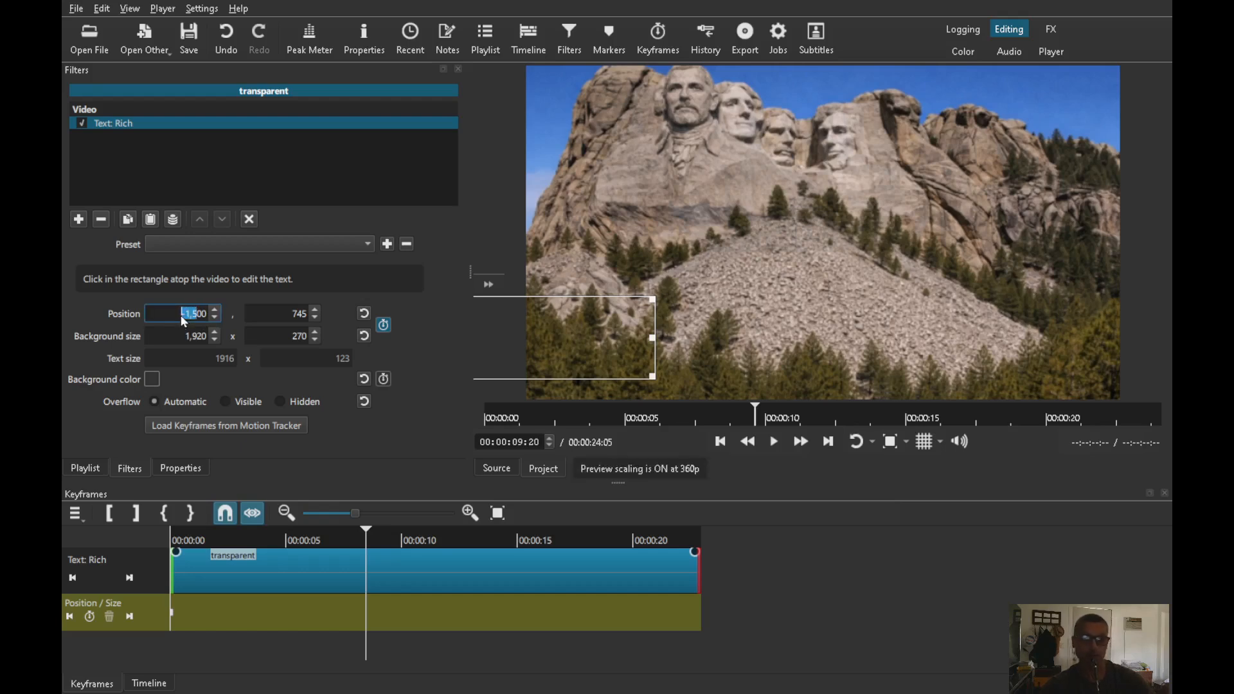
pyautogui.write('2000')
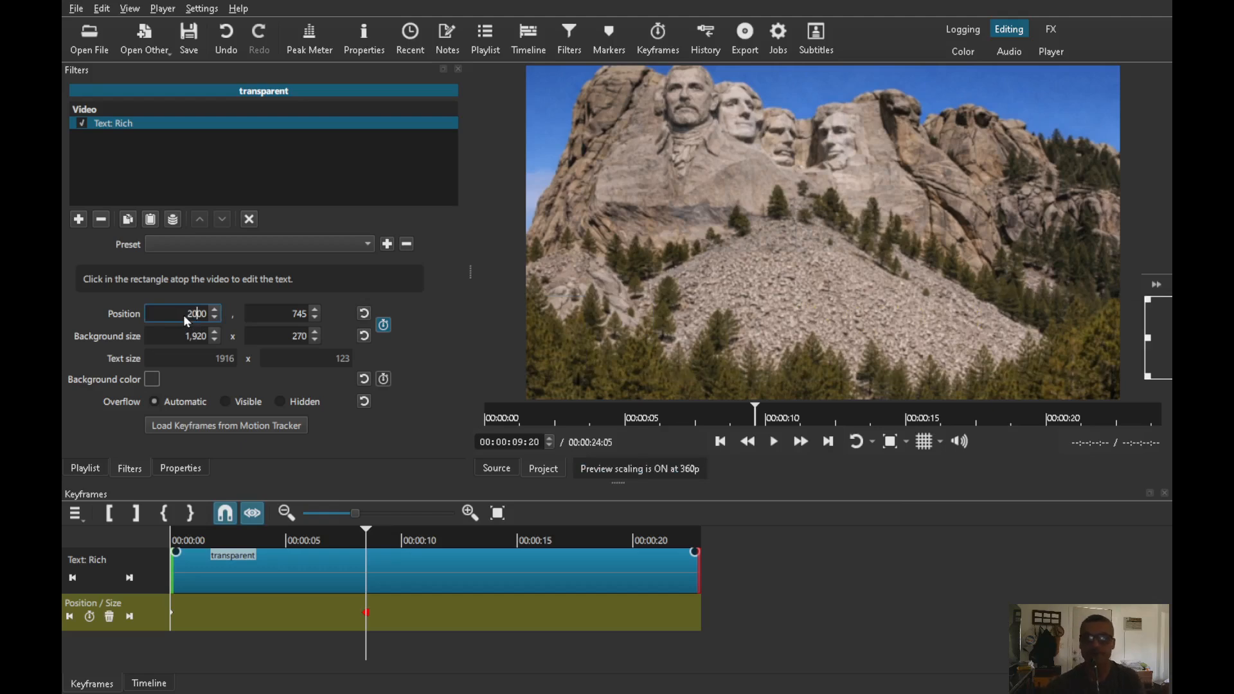
# Return to the timeline and play the sliding text from near the start to about five seconds
pyautogui.click(149, 683)
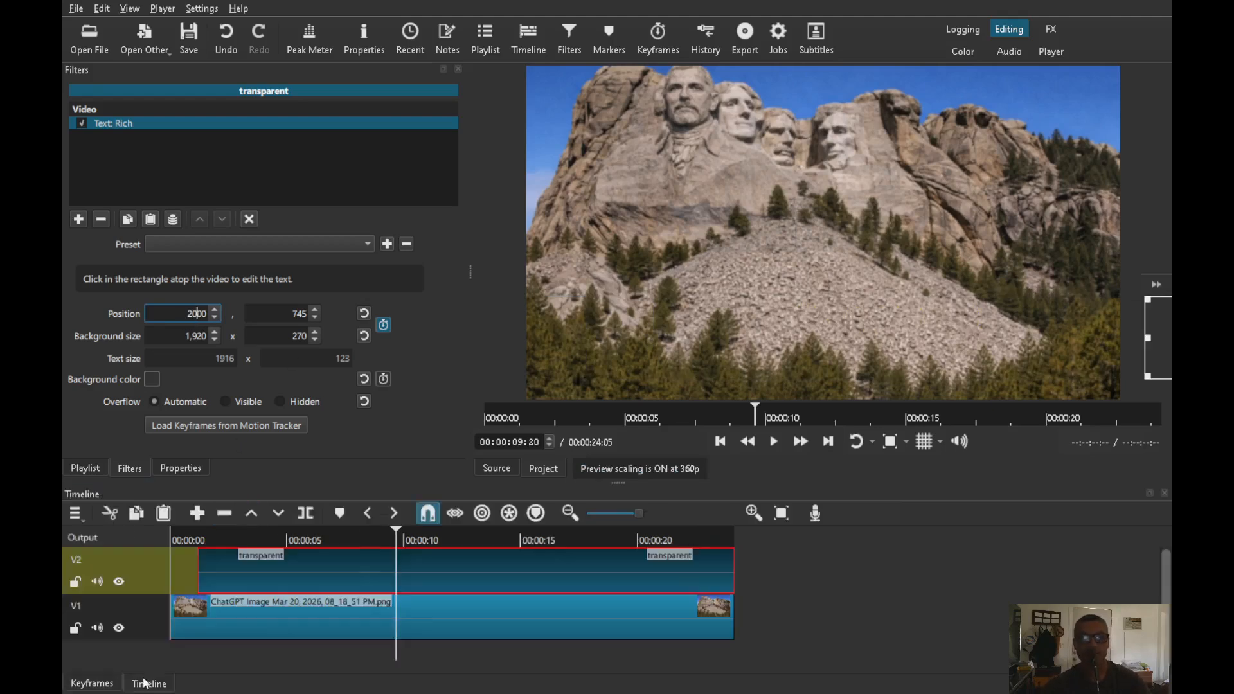
pyautogui.click(179, 538)
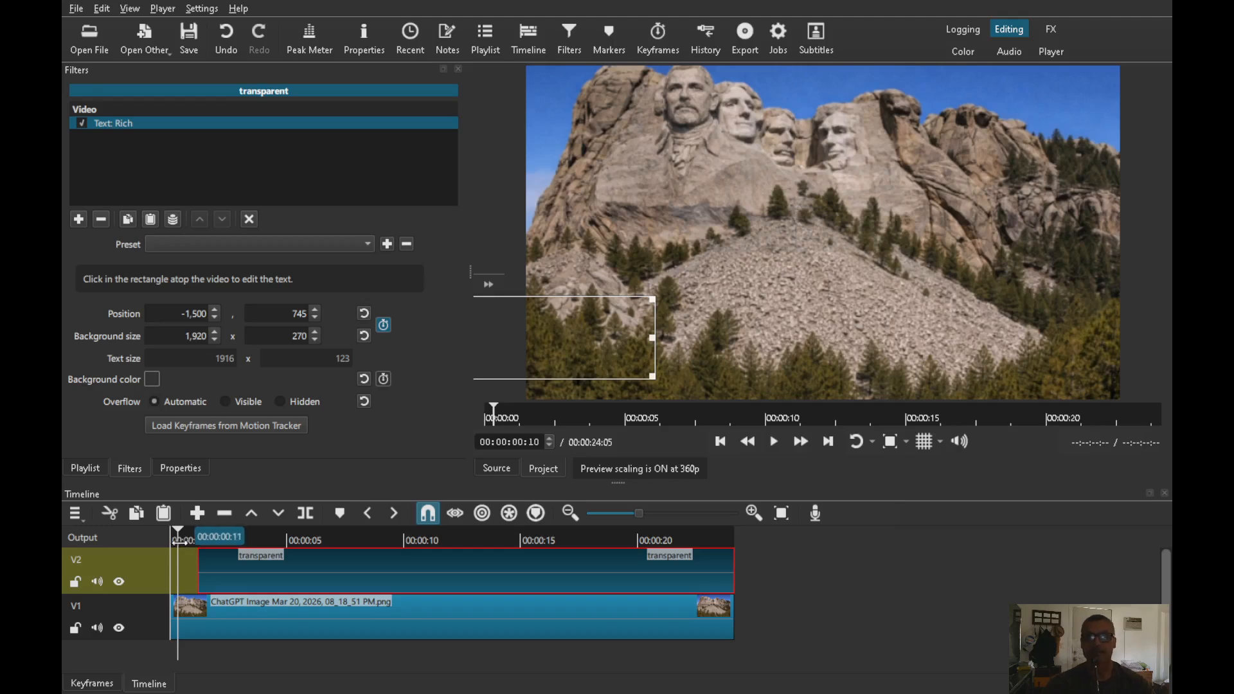
pyautogui.click(773, 442)
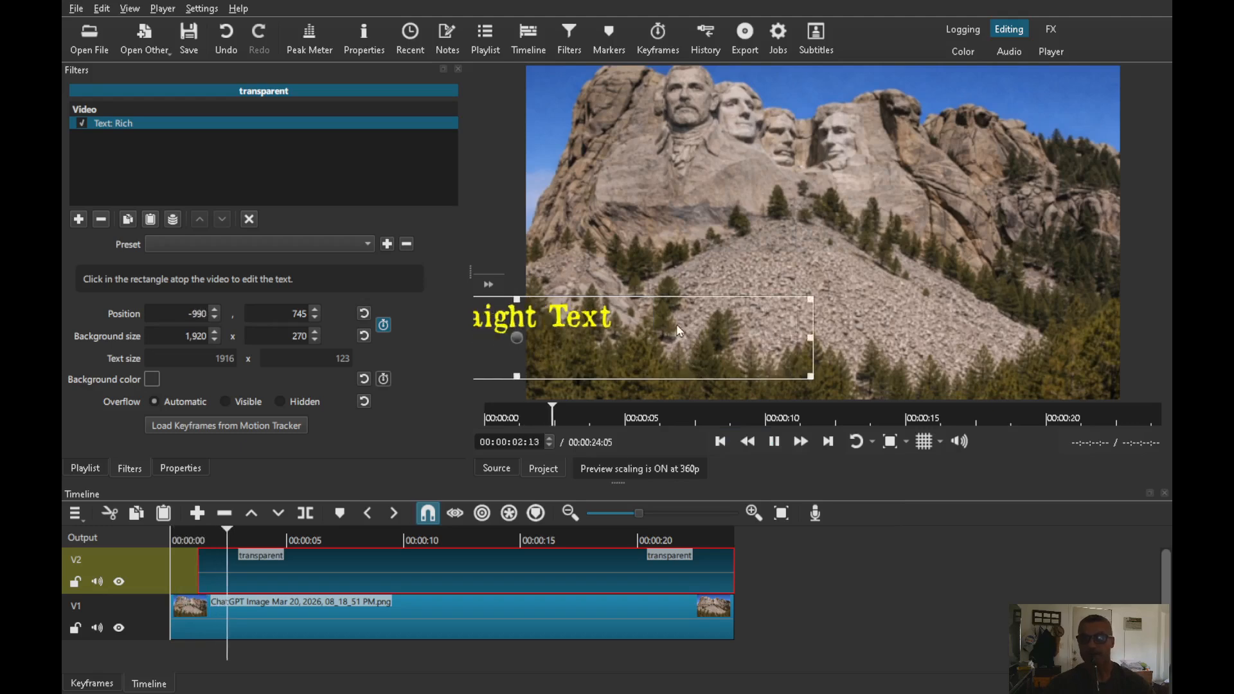
pyautogui.click(775, 443)
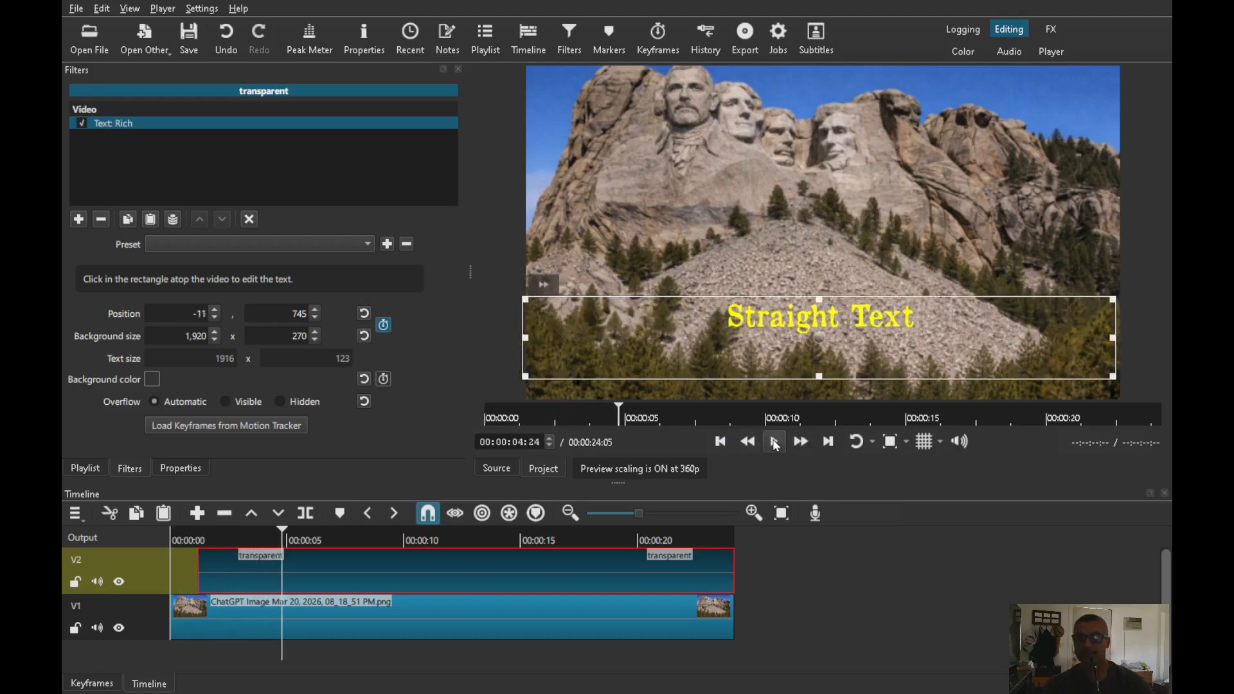
# Select track V2 instead of the text clip to hide the text box outline, and replay the text animation from near the start
pyautogui.click(159, 585)
pyautogui.click(186, 537)
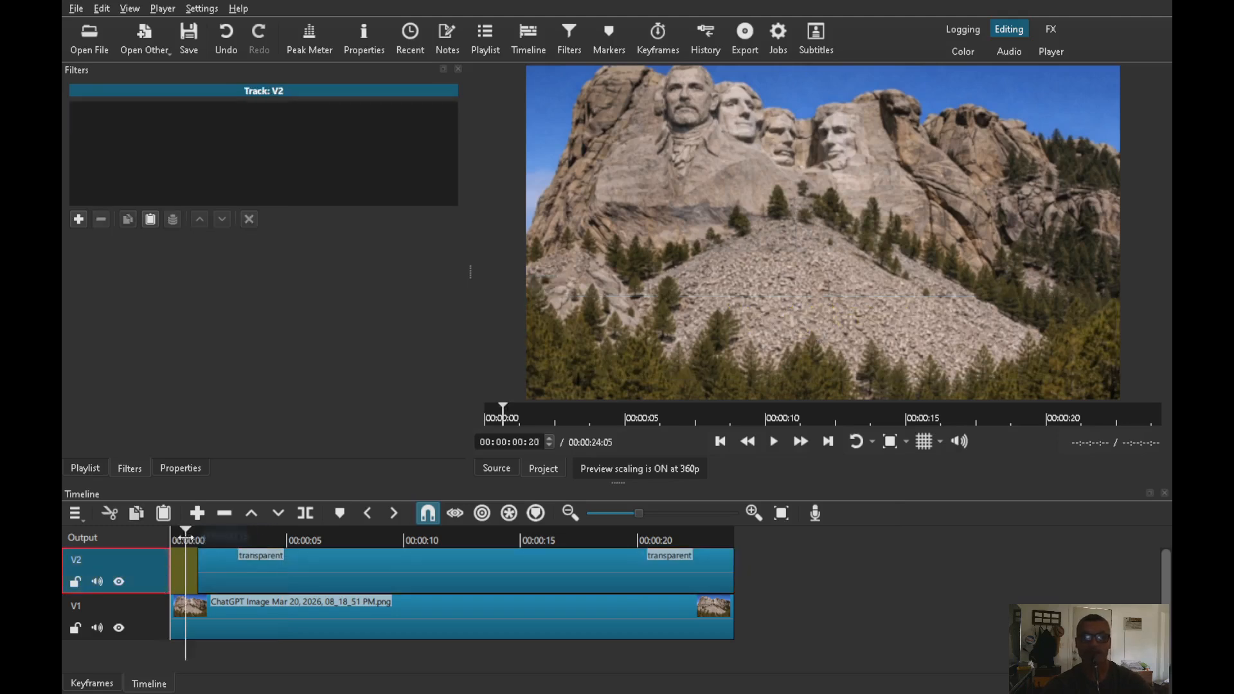
pyautogui.press('space')
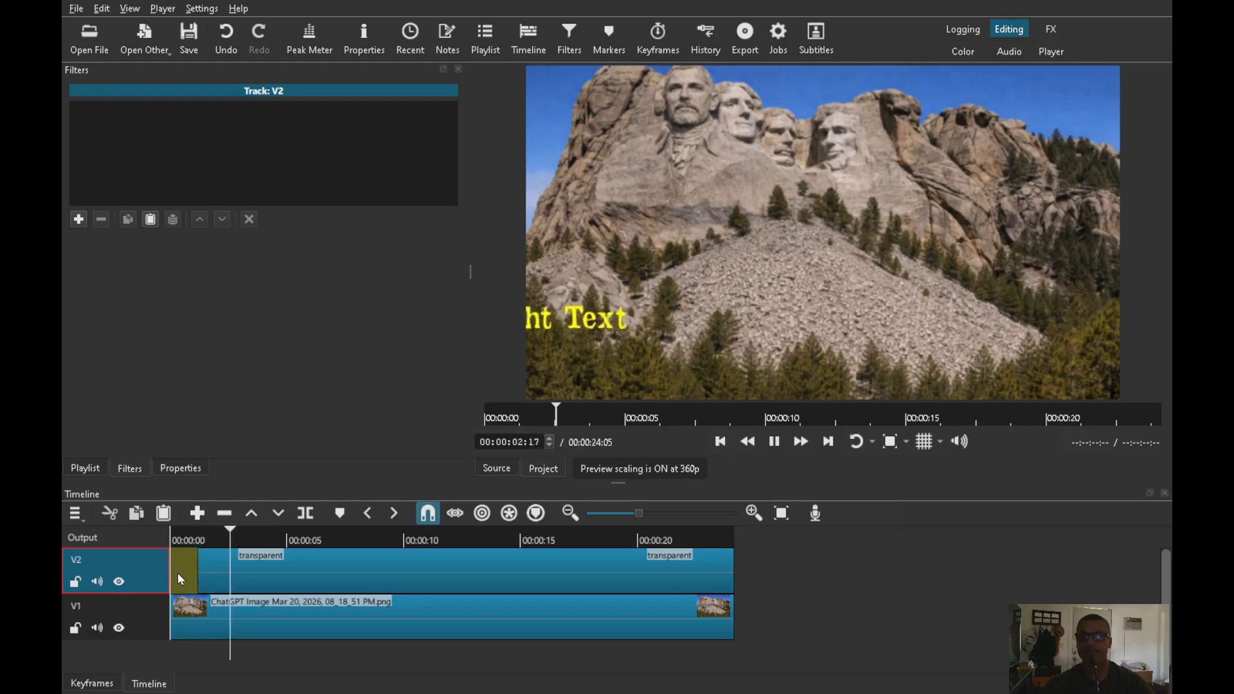
pyautogui.press('space')
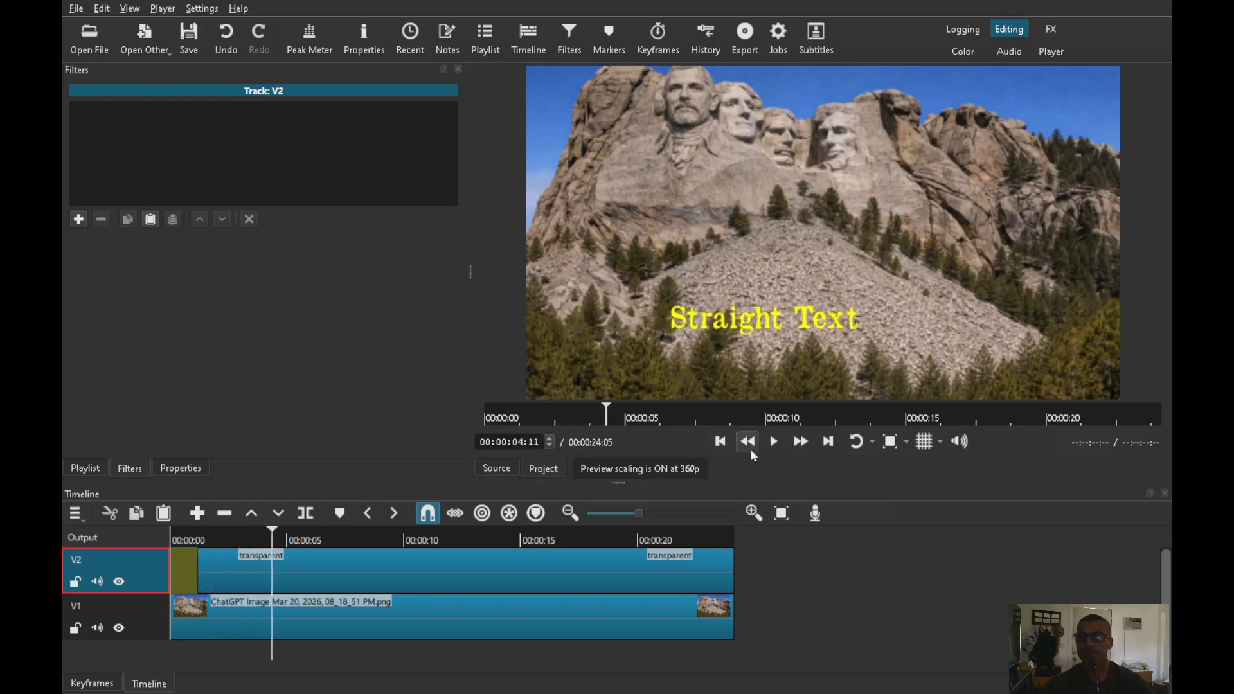
# Overlay a 16x16 grid on the video preview
pyautogui.click(939, 443)
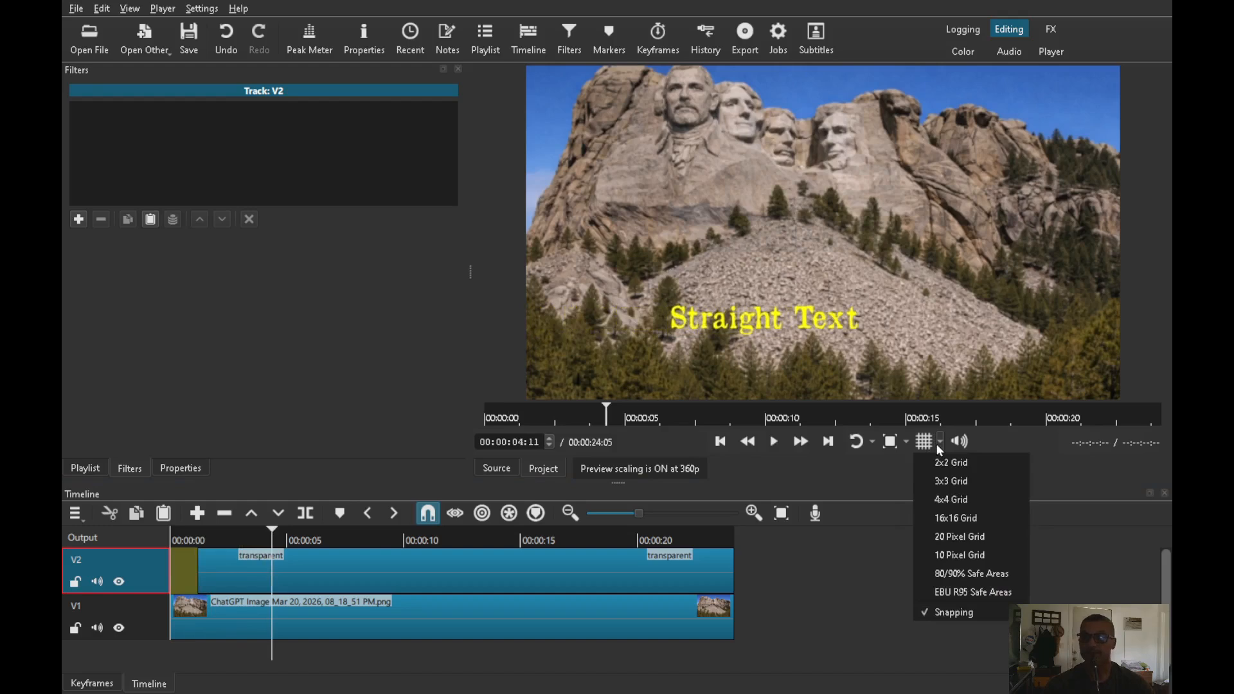
pyautogui.click(971, 519)
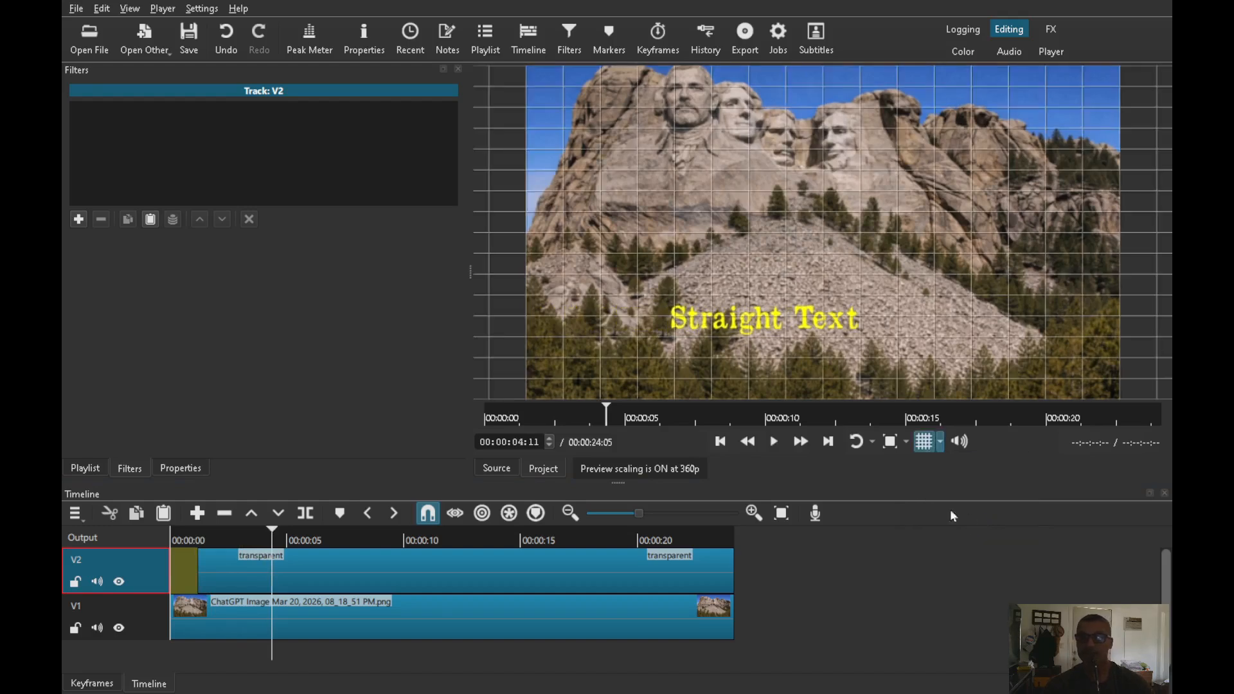
# Replay the sliding text against the preview grid in short stretches from about 00:00:02:17, and turn the grid off
pyautogui.moveTo(252, 545); pyautogui.dragTo(233, 548)
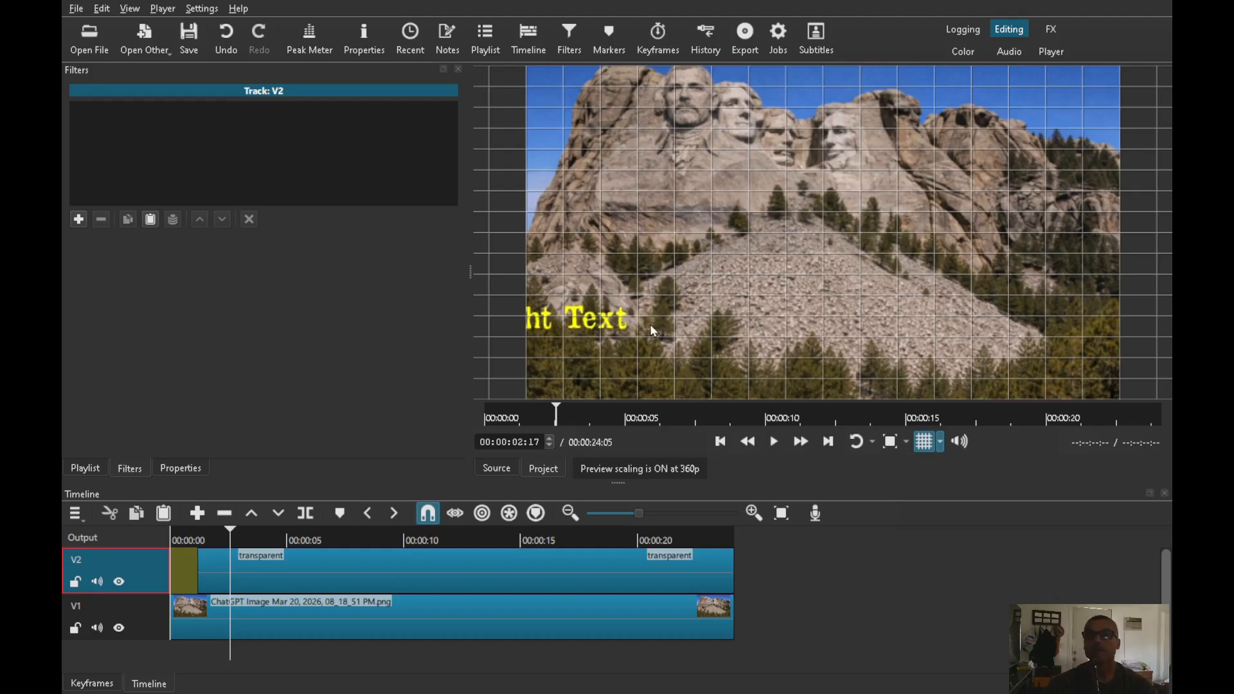
pyautogui.press('space')
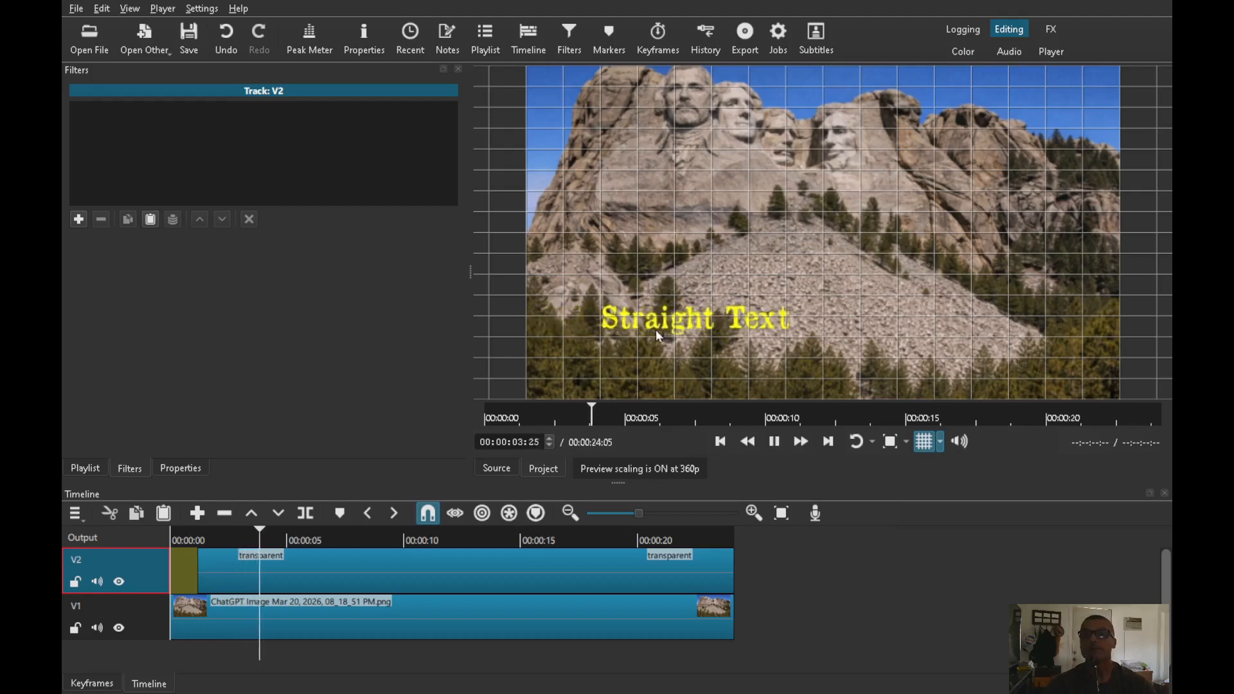
pyautogui.press('space')
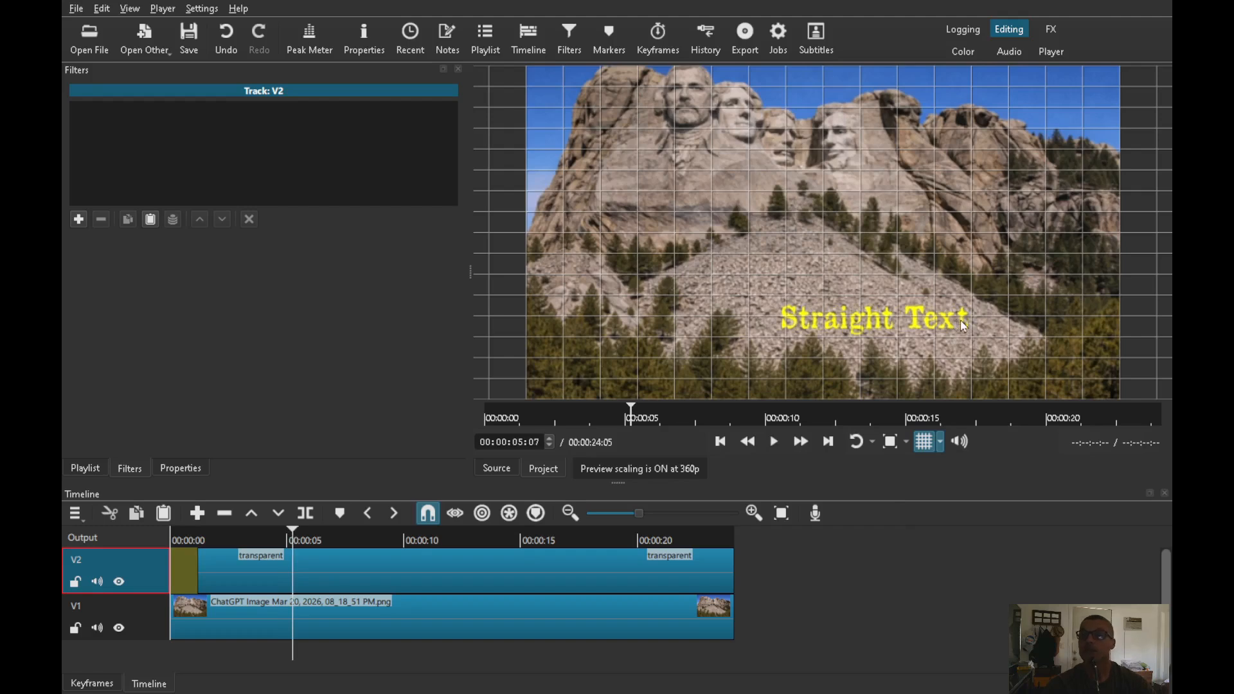
pyautogui.press('space')
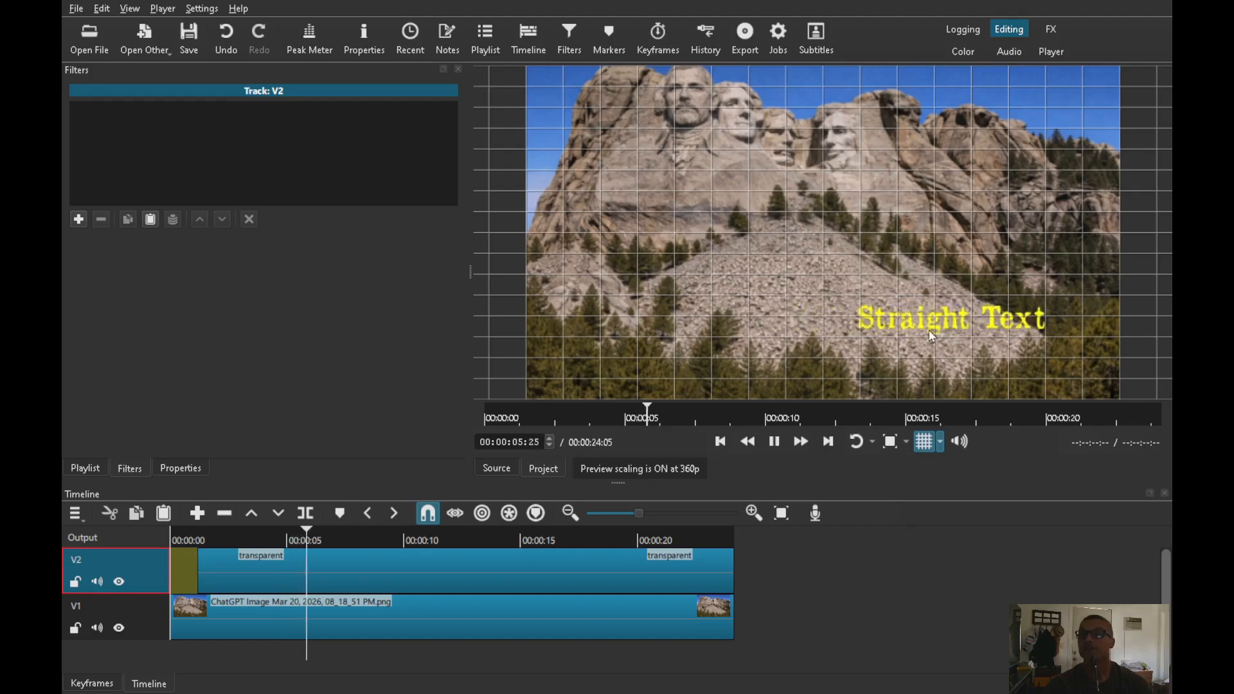
pyautogui.press('space')
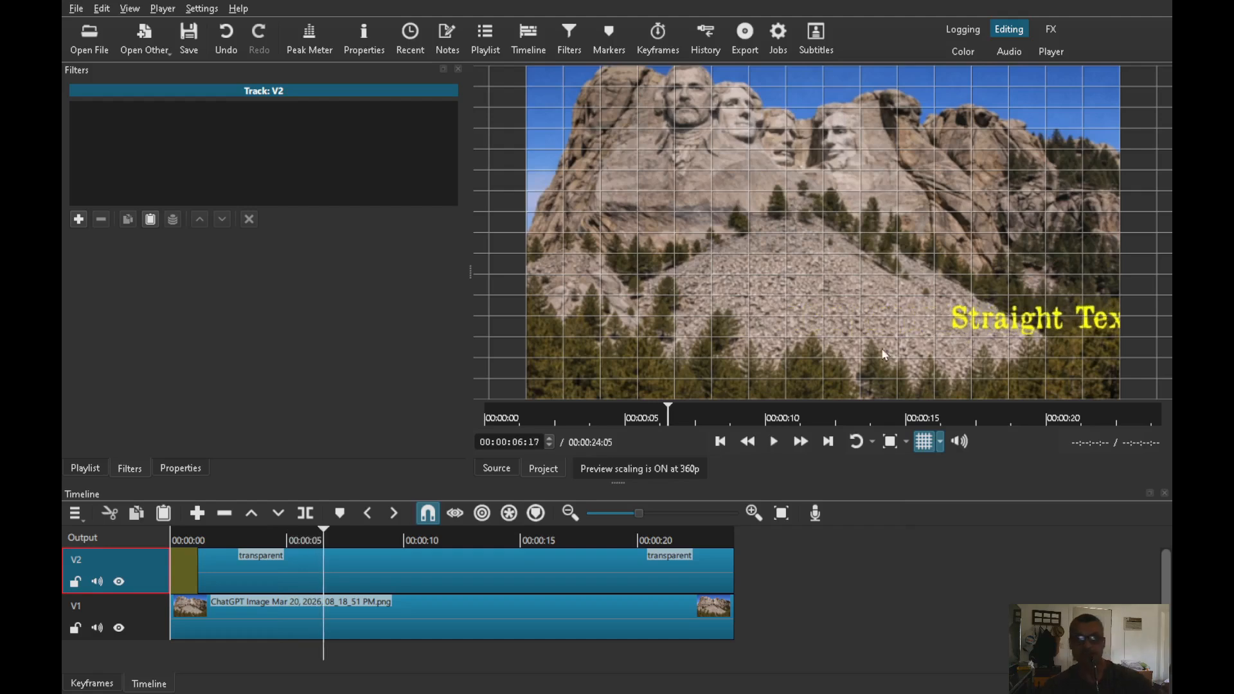
pyautogui.click(923, 443)
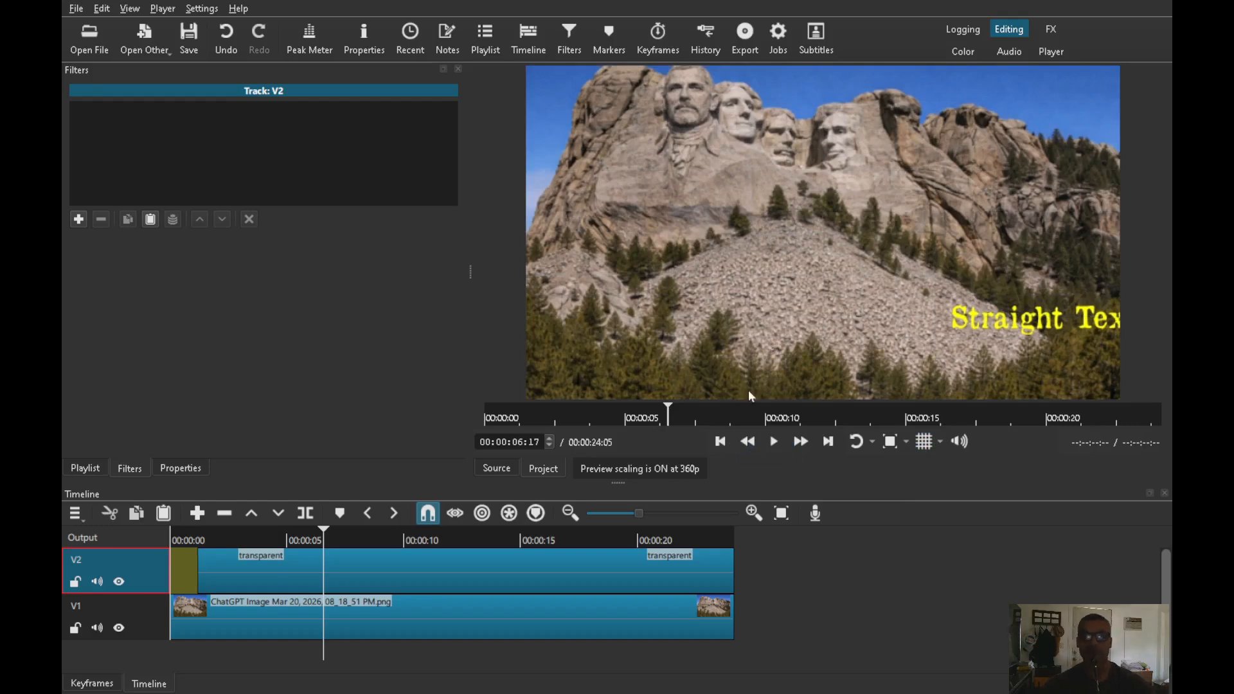
# Select the text clip on V2 and switch between its keyframes and the timeline to compare the two views
pyautogui.click(269, 574)
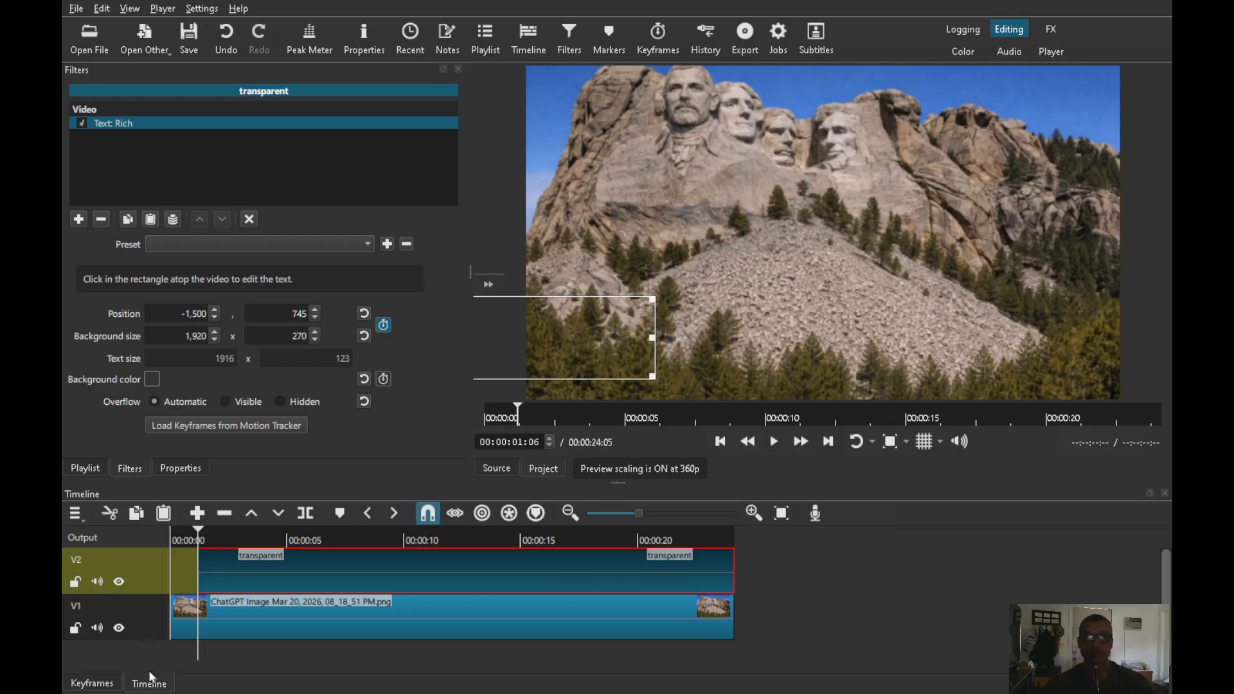
pyautogui.click(226, 628)
pyautogui.click(251, 584)
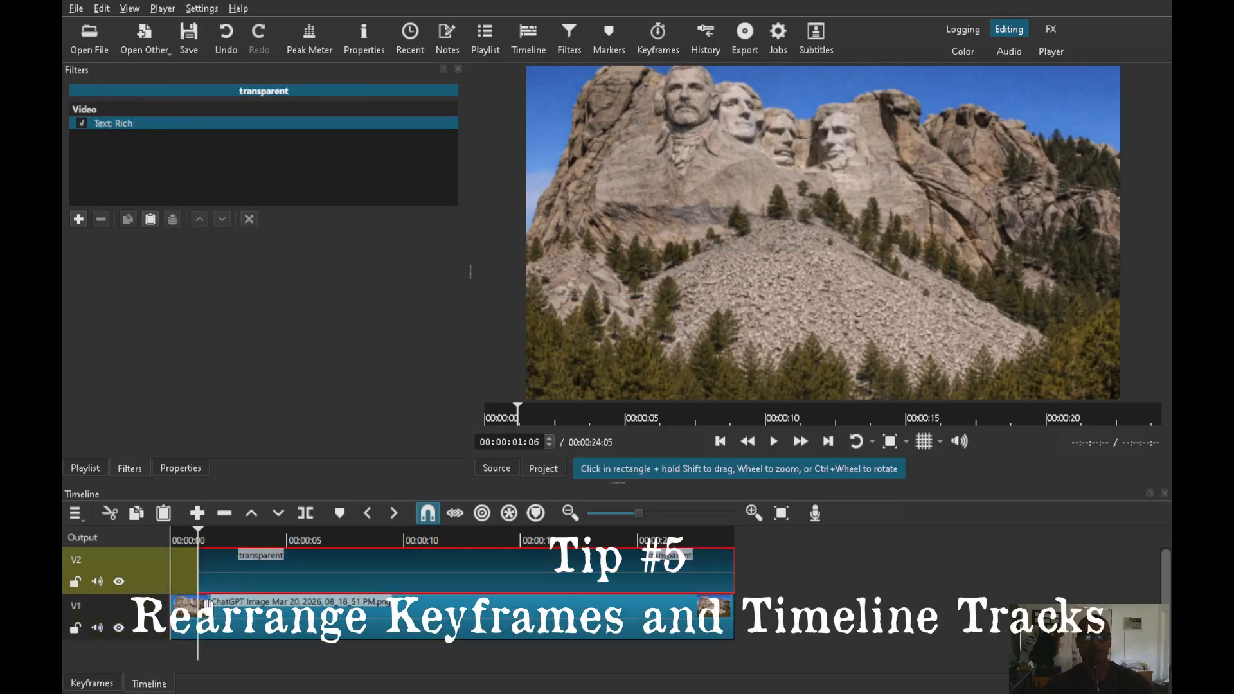
pyautogui.click(92, 683)
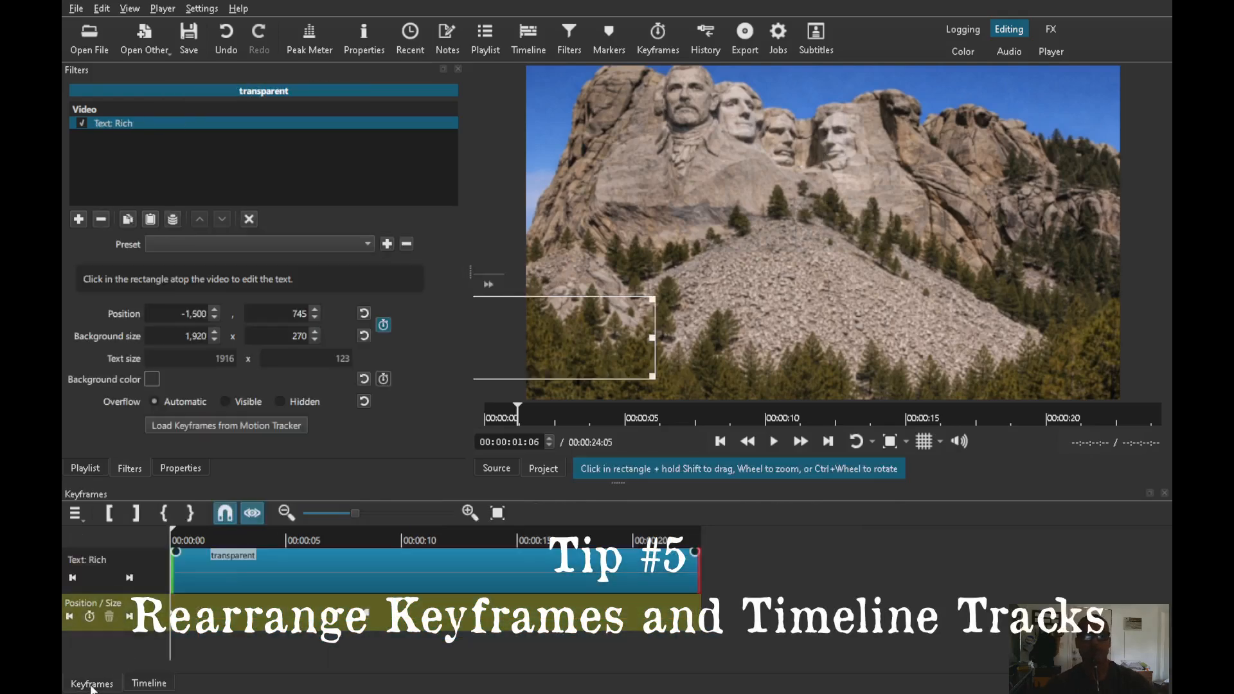
pyautogui.click(152, 683)
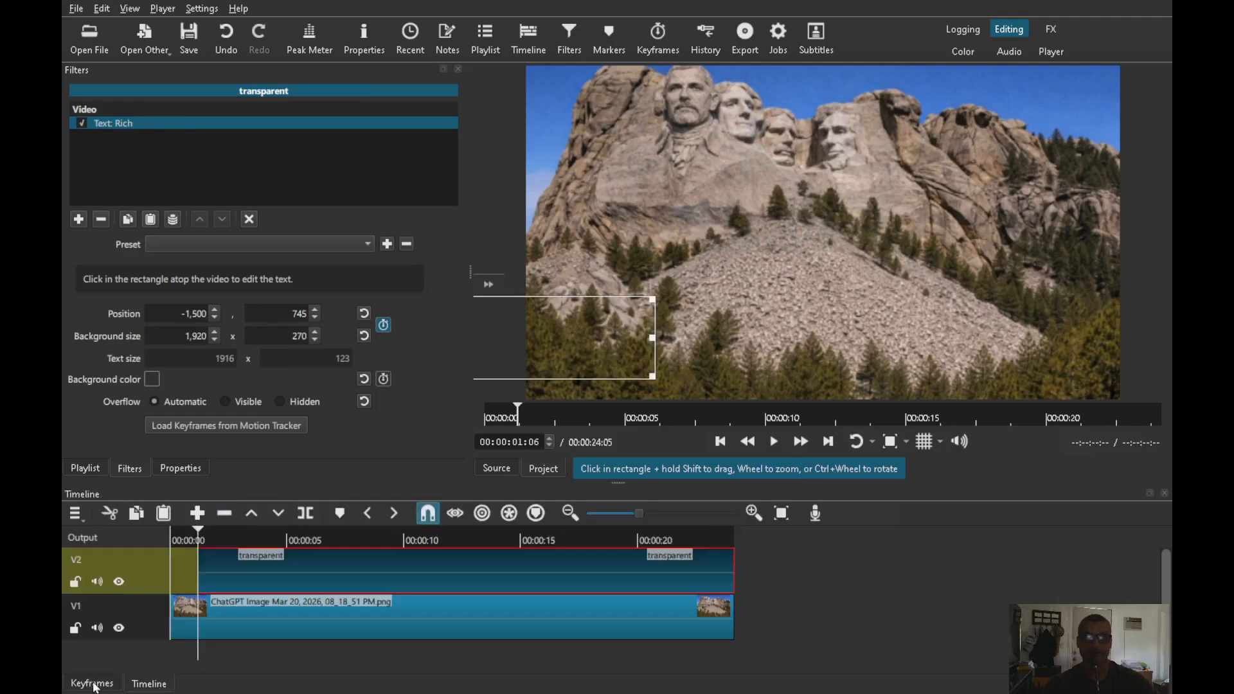
pyautogui.click(91, 683)
pyautogui.click(155, 684)
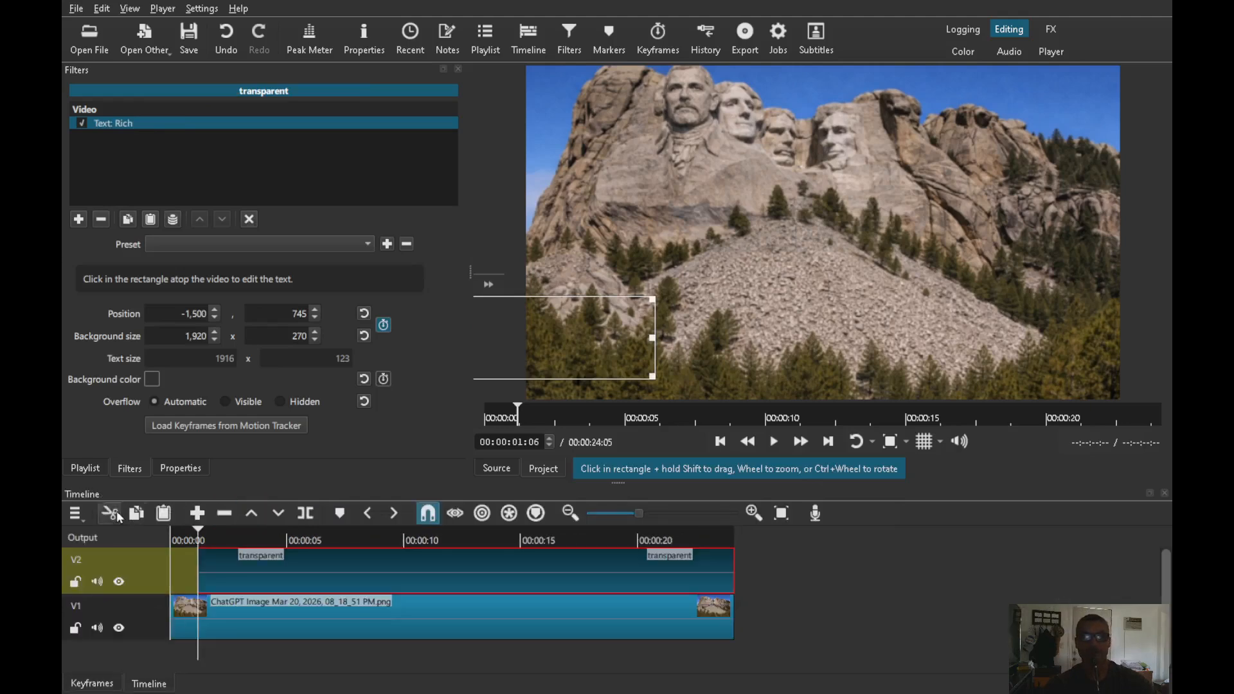
pyautogui.click(95, 683)
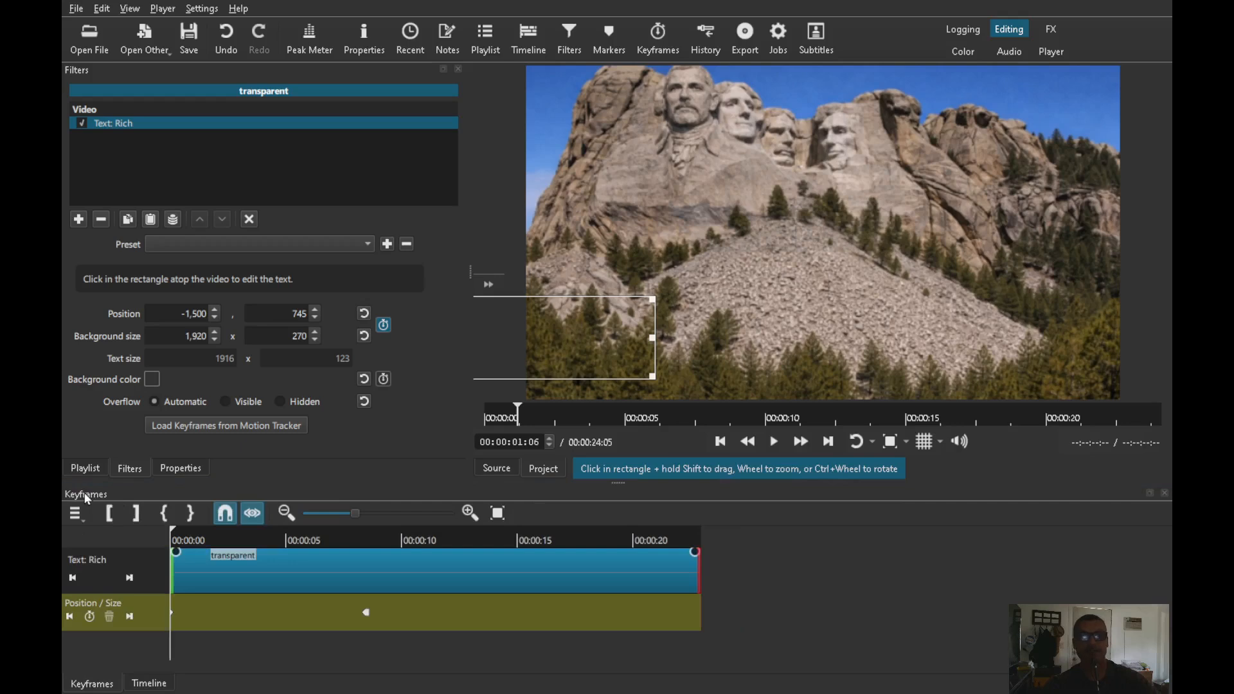
# Dock the Keyframes panel beside the Timeline and adjust the divider so the Timeline gets more width
pyautogui.moveTo(102, 490); pyautogui.dragTo(182, 526)
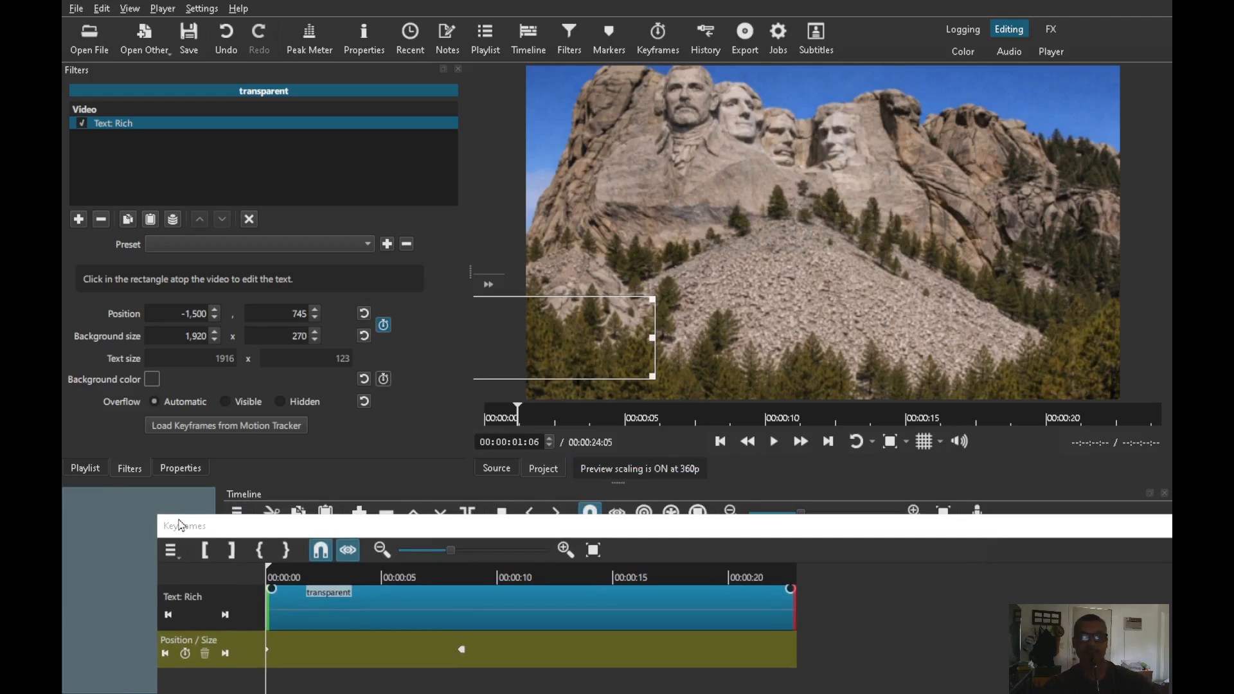
pyautogui.moveTo(181, 526); pyautogui.dragTo(173, 526)
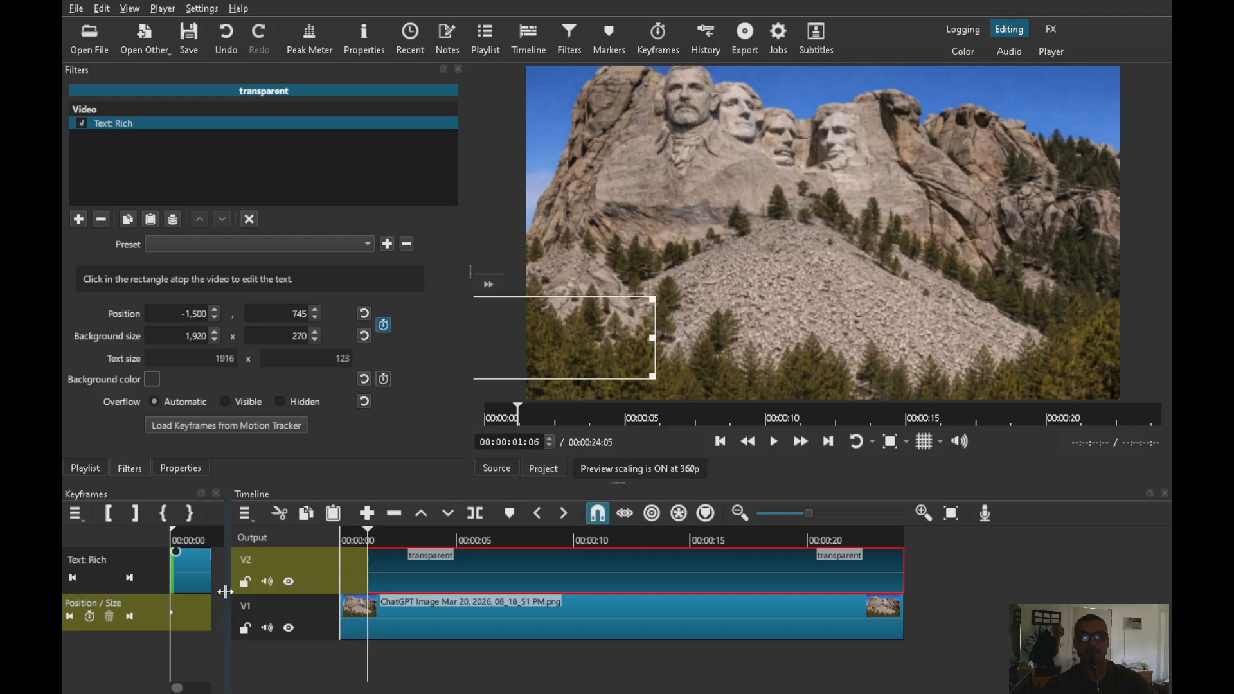
pyautogui.moveTo(225, 591); pyautogui.dragTo(565, 589)
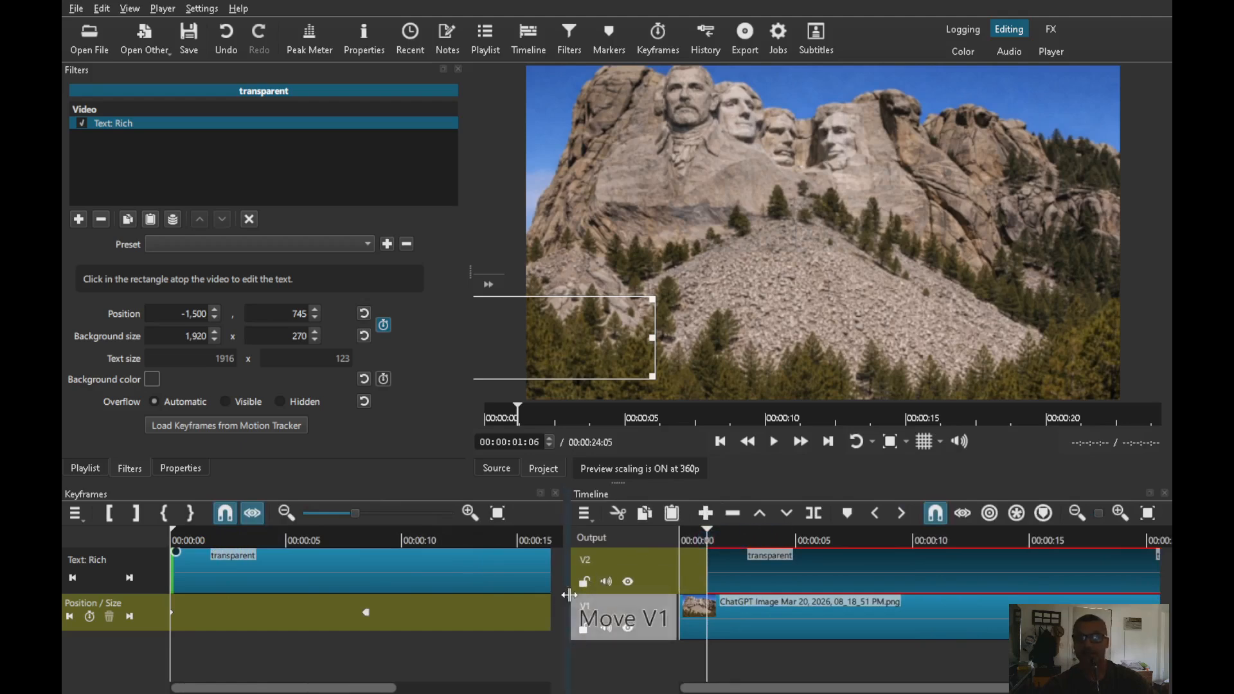
pyautogui.moveTo(569, 594); pyautogui.dragTo(396, 606)
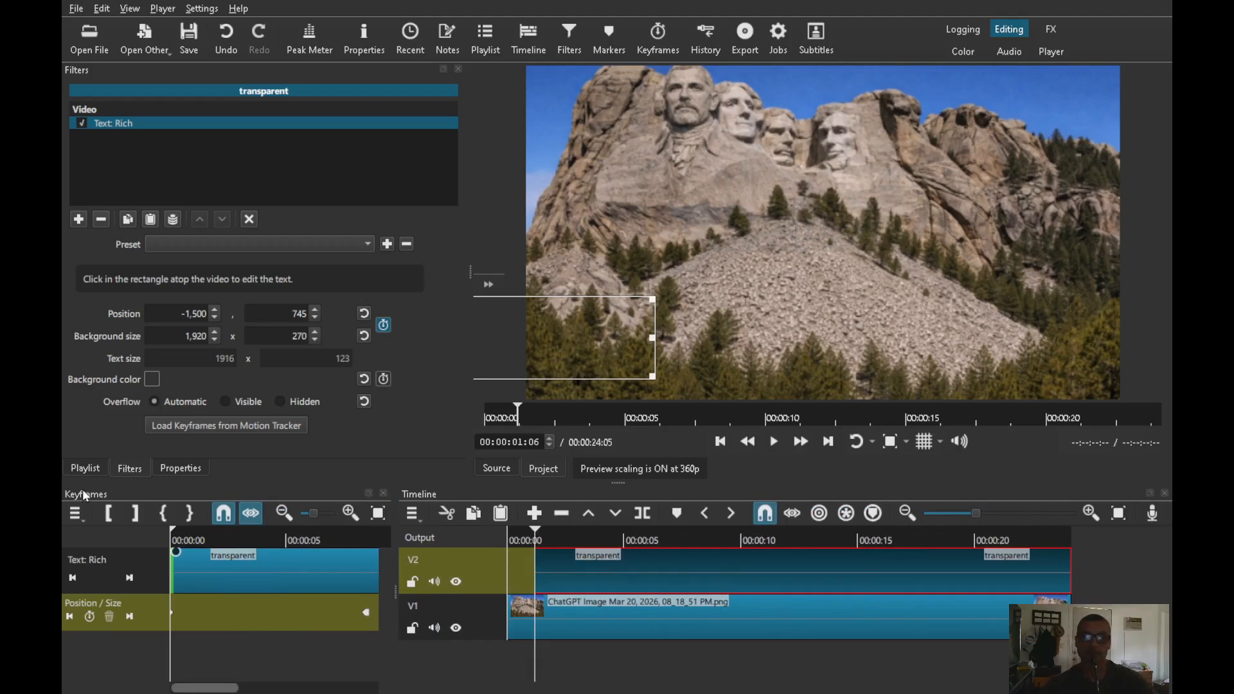
# Stack the Keyframes panel back onto the Timeline so they share one area, and check switching between them
pyautogui.moveTo(82, 488); pyautogui.dragTo(405, 548)
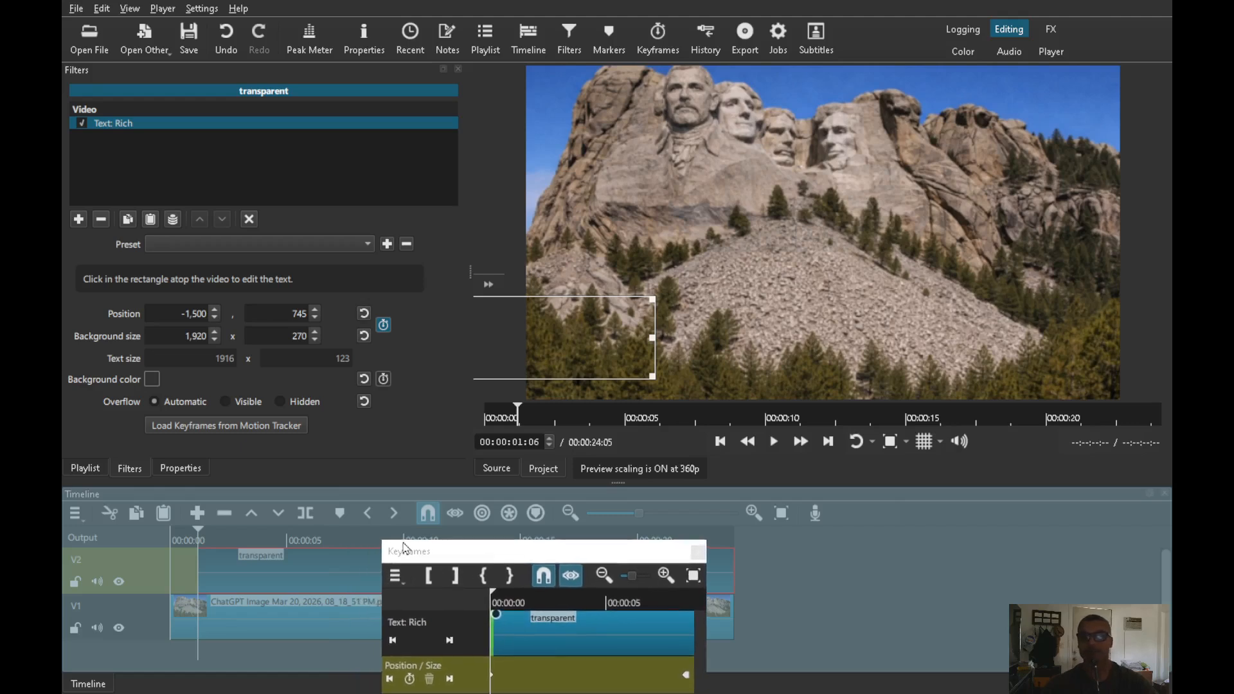
pyautogui.moveTo(405, 548); pyautogui.dragTo(432, 529)
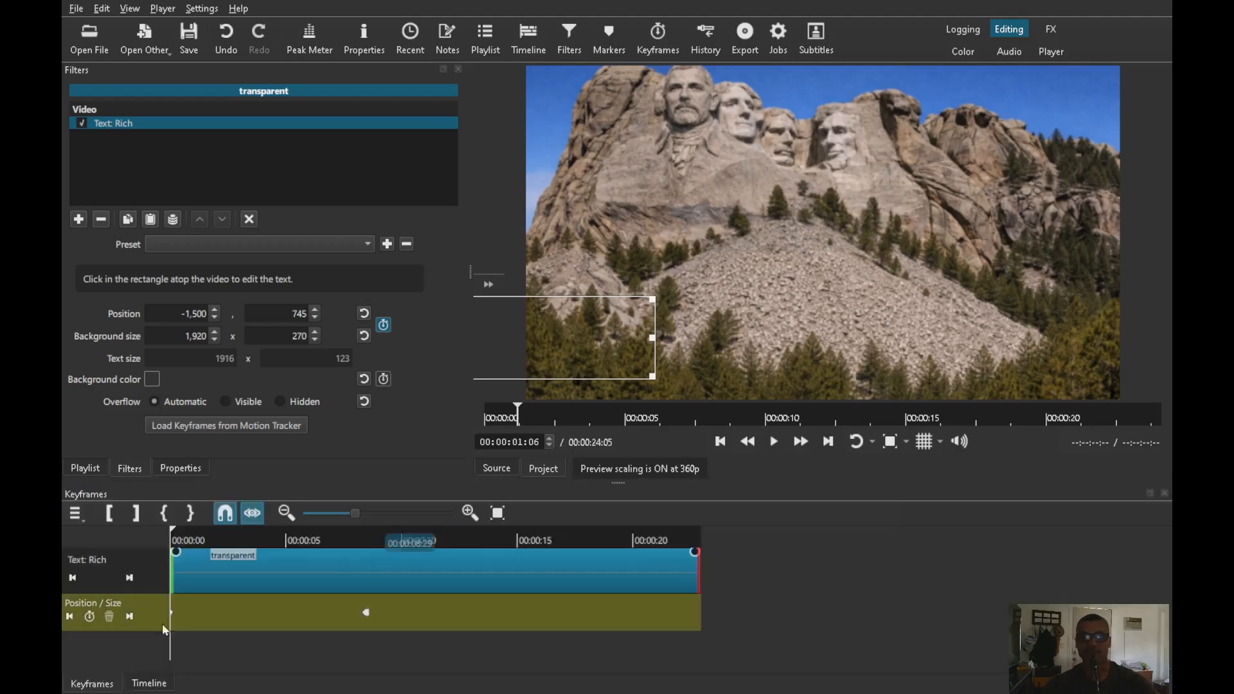
pyautogui.click(156, 686)
pyautogui.click(79, 686)
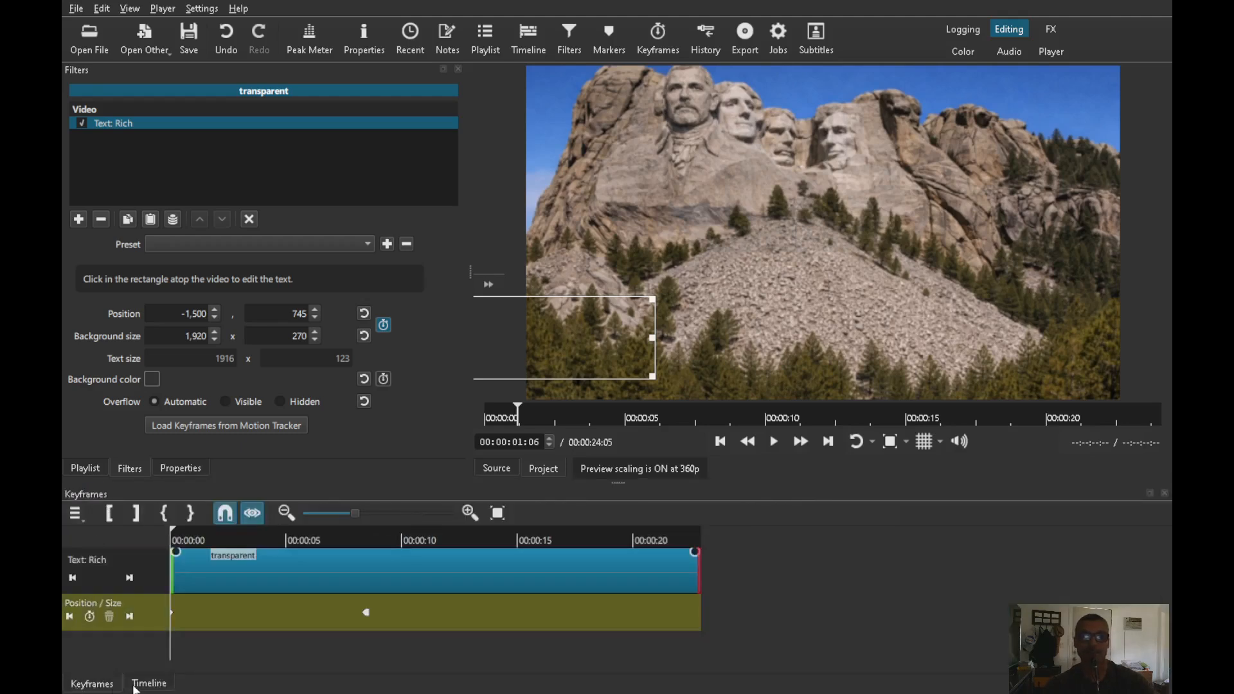
# Reorder the stacked panels so Timeline comes first, and move Keyframes back to first place
pyautogui.click(160, 685)
pyautogui.moveTo(160, 686); pyautogui.dragTo(90, 685)
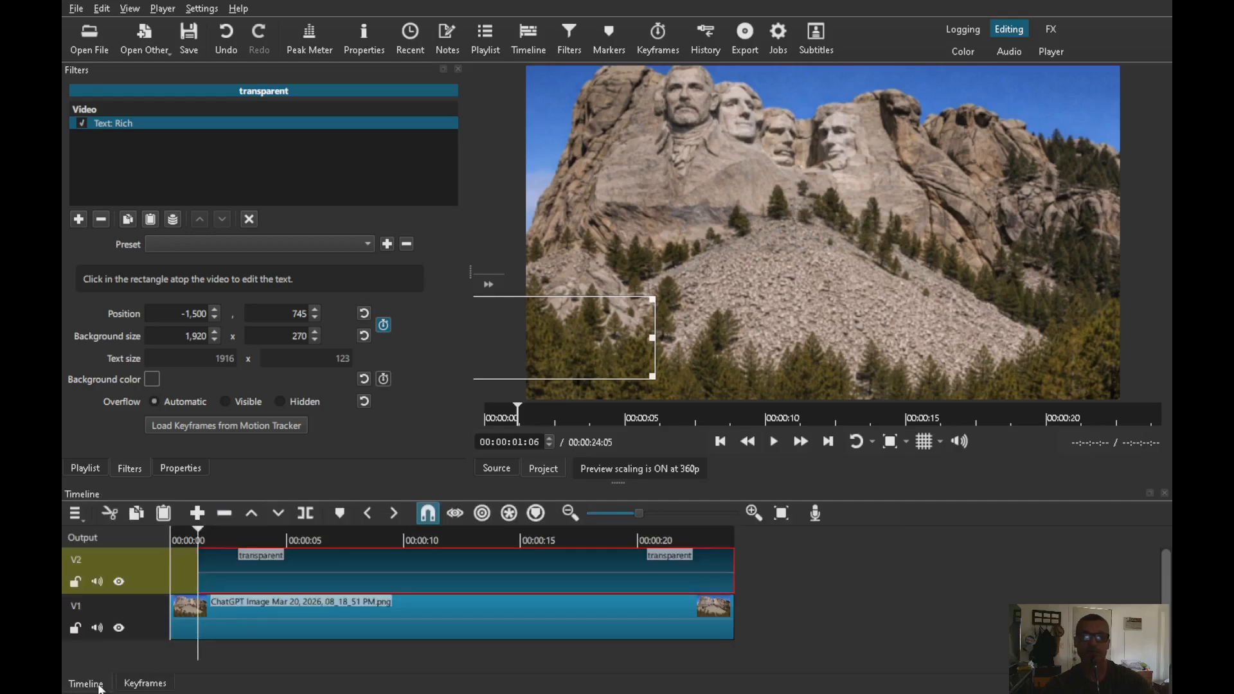
pyautogui.click(165, 687)
pyautogui.moveTo(165, 686); pyautogui.dragTo(97, 687)
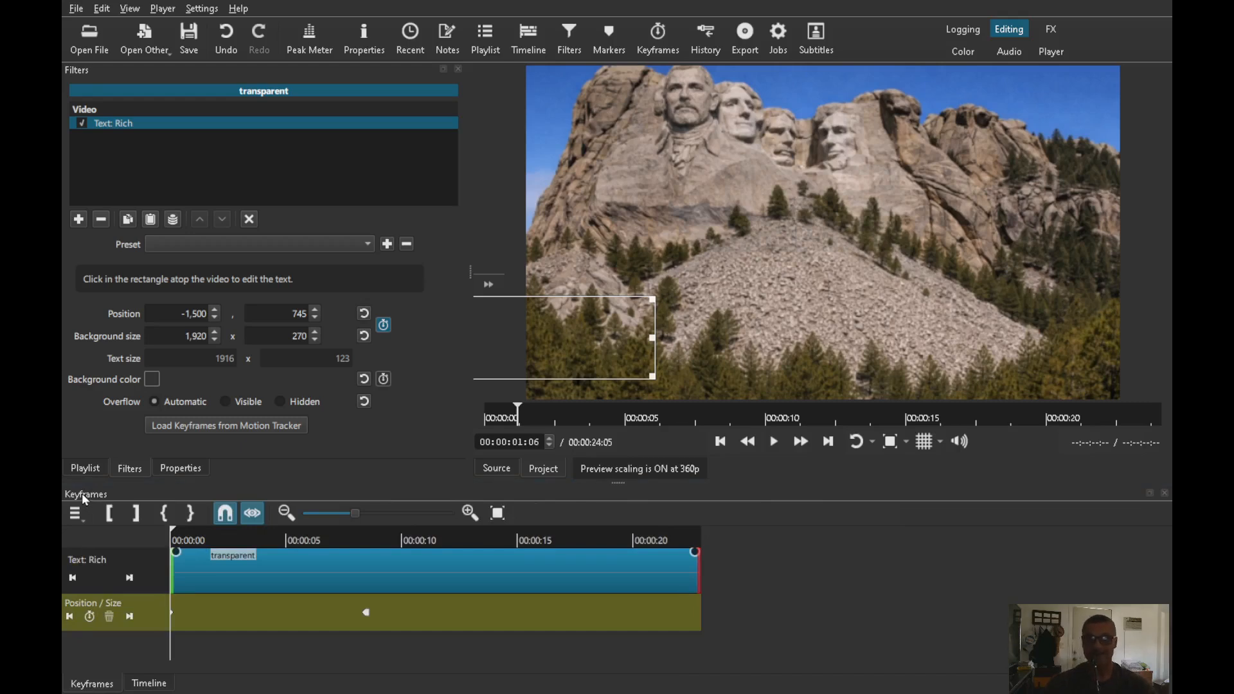
# Dock the Keyframes panel below the Timeline, and restore the default Editing layout, checking both panels
pyautogui.moveTo(83, 492); pyautogui.dragTo(514, 671)
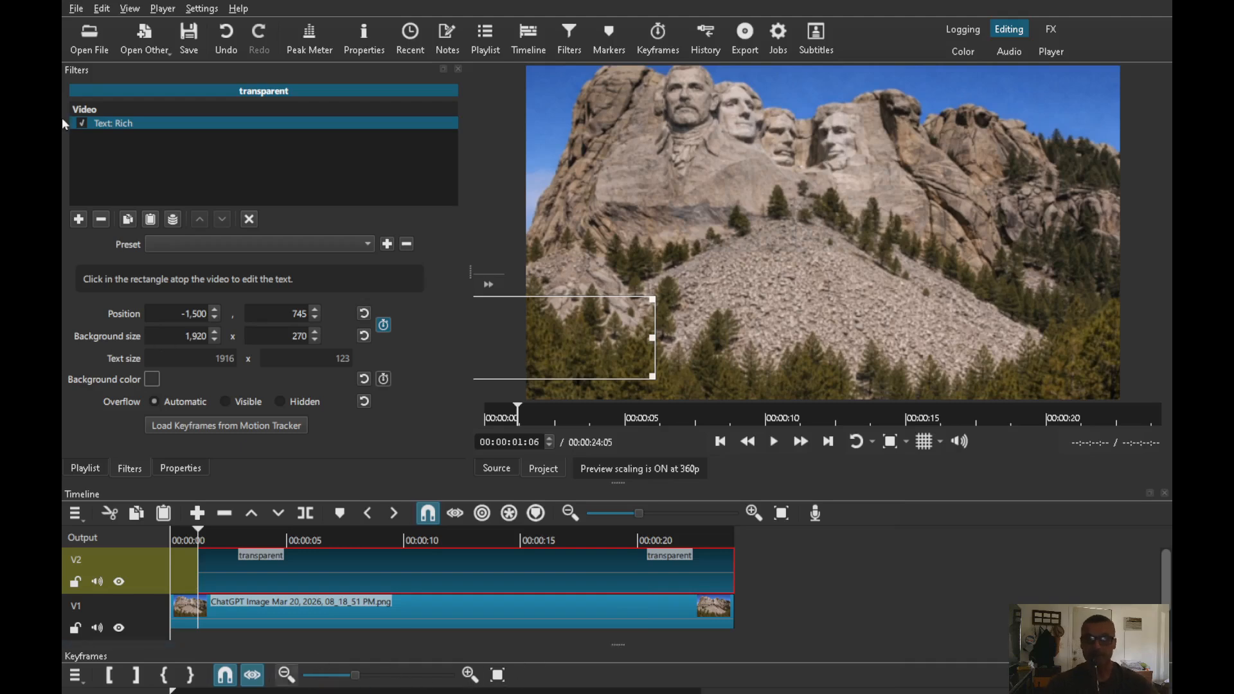
pyautogui.click(130, 11)
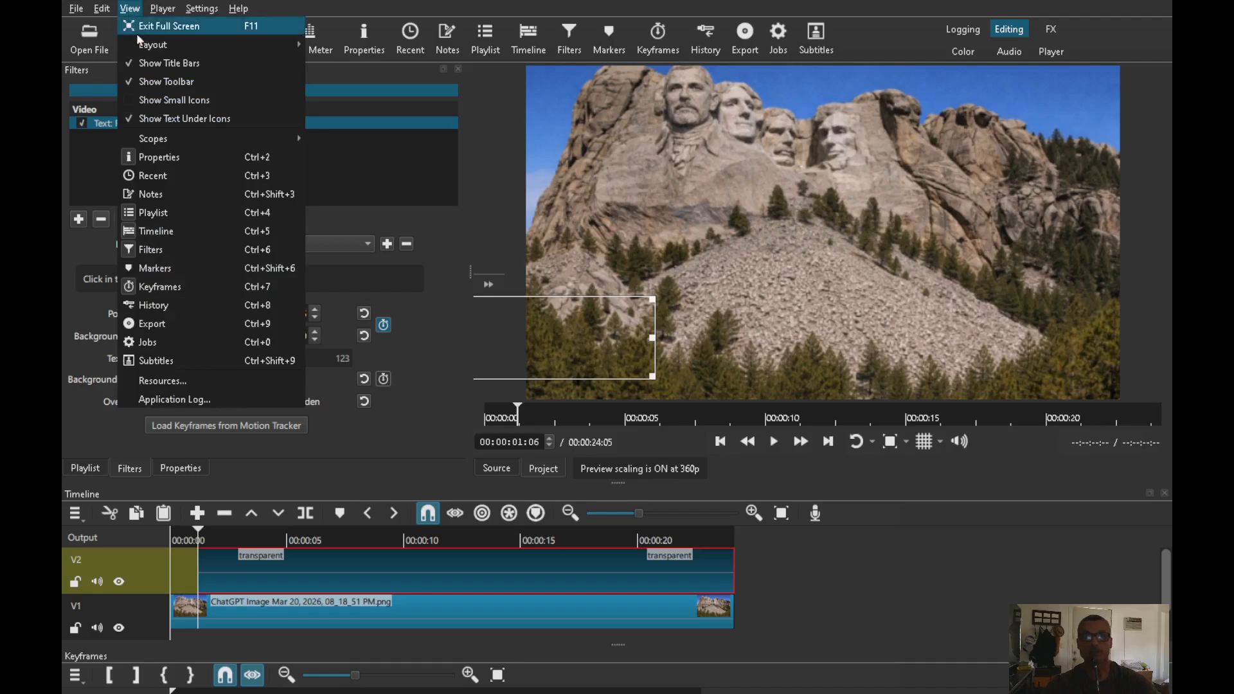
pyautogui.moveTo(205, 46)
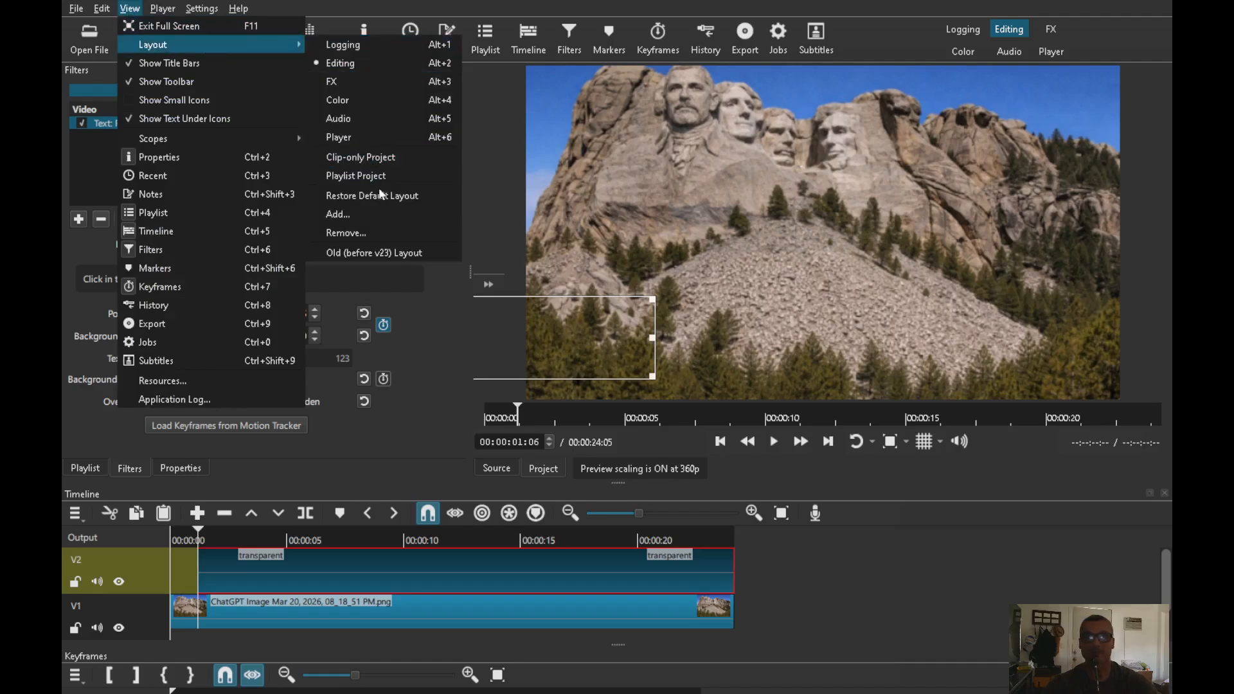
pyautogui.click(430, 196)
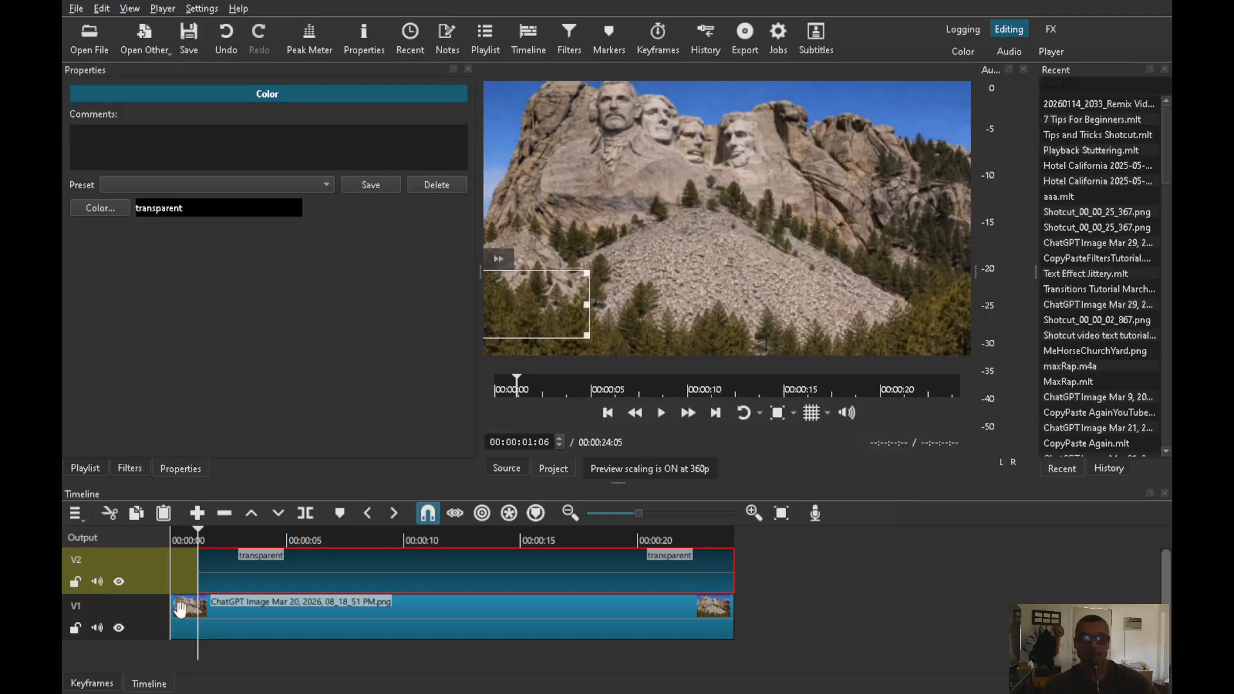
pyautogui.click(92, 683)
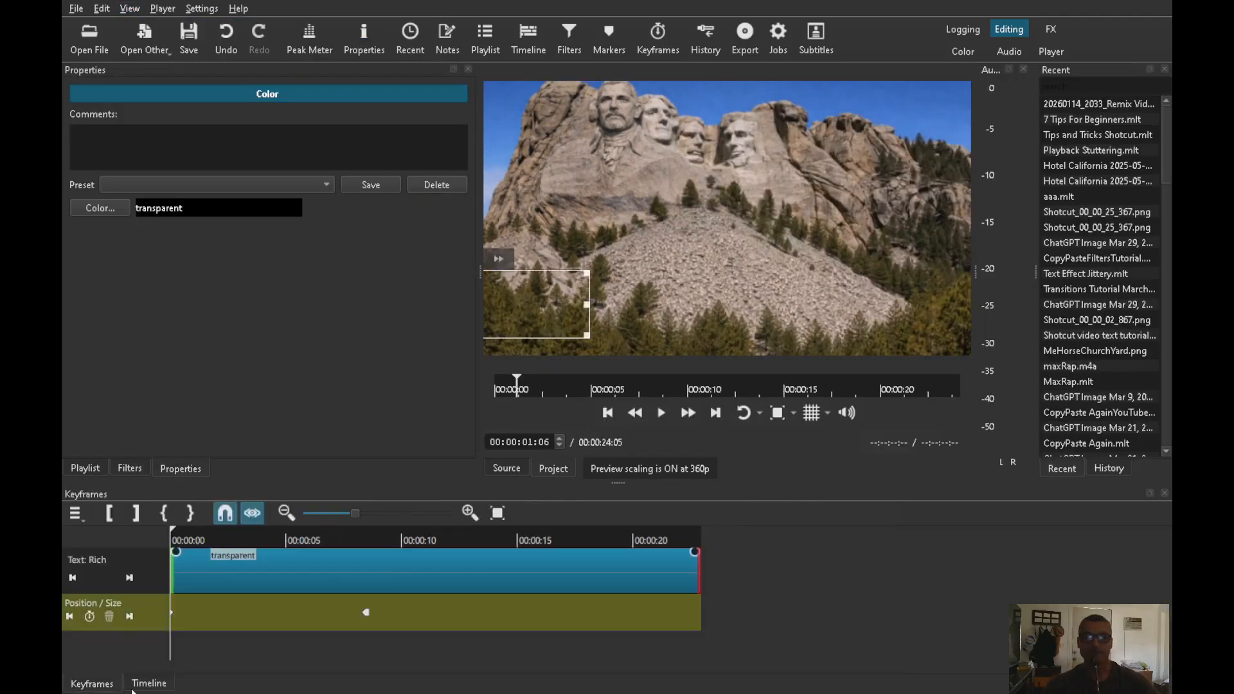
pyautogui.click(138, 684)
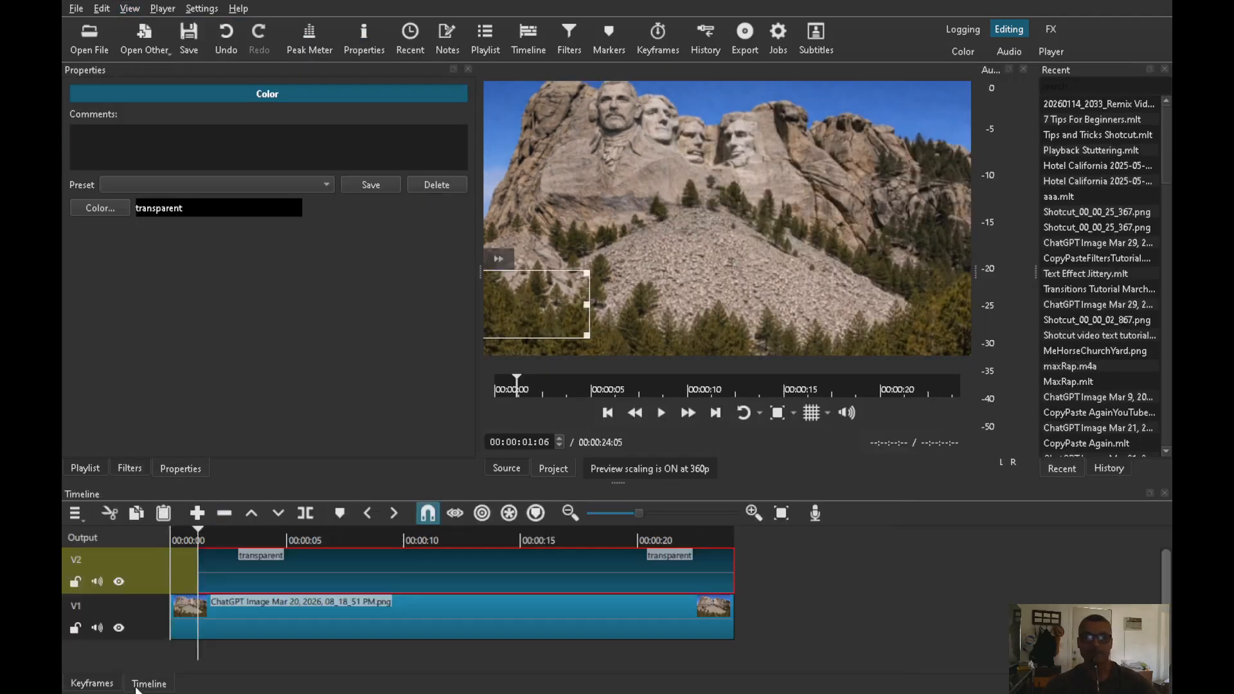
# Close the Recent, History and Audio Peak Meter panels to enlarge the video preview
pyautogui.click(1164, 69)
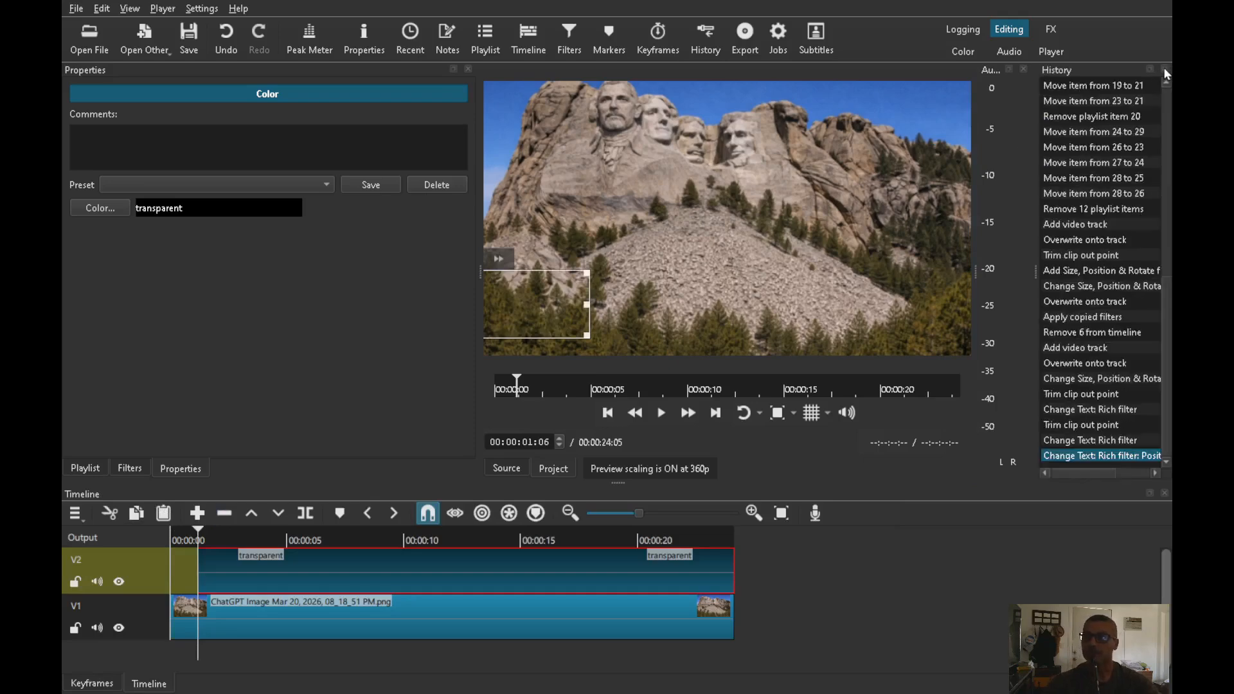
pyautogui.click(1164, 69)
pyautogui.click(1164, 69)
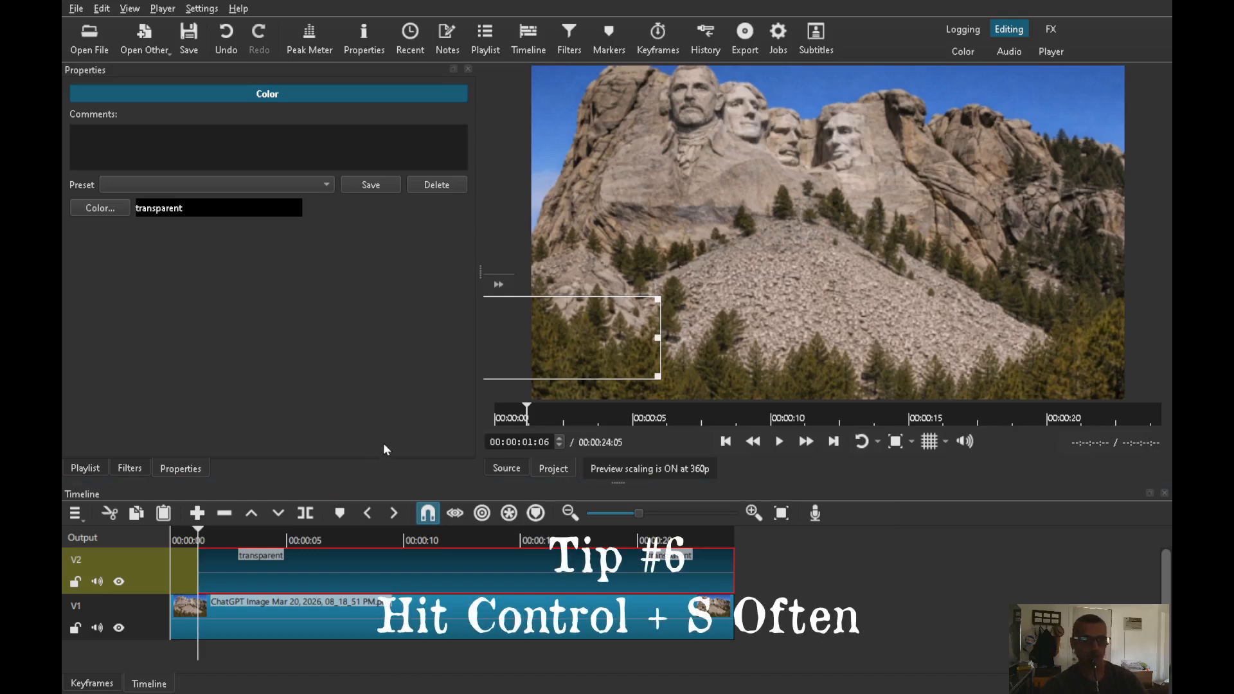
# Save the project
pyautogui.hotkey('ctrl', 's')
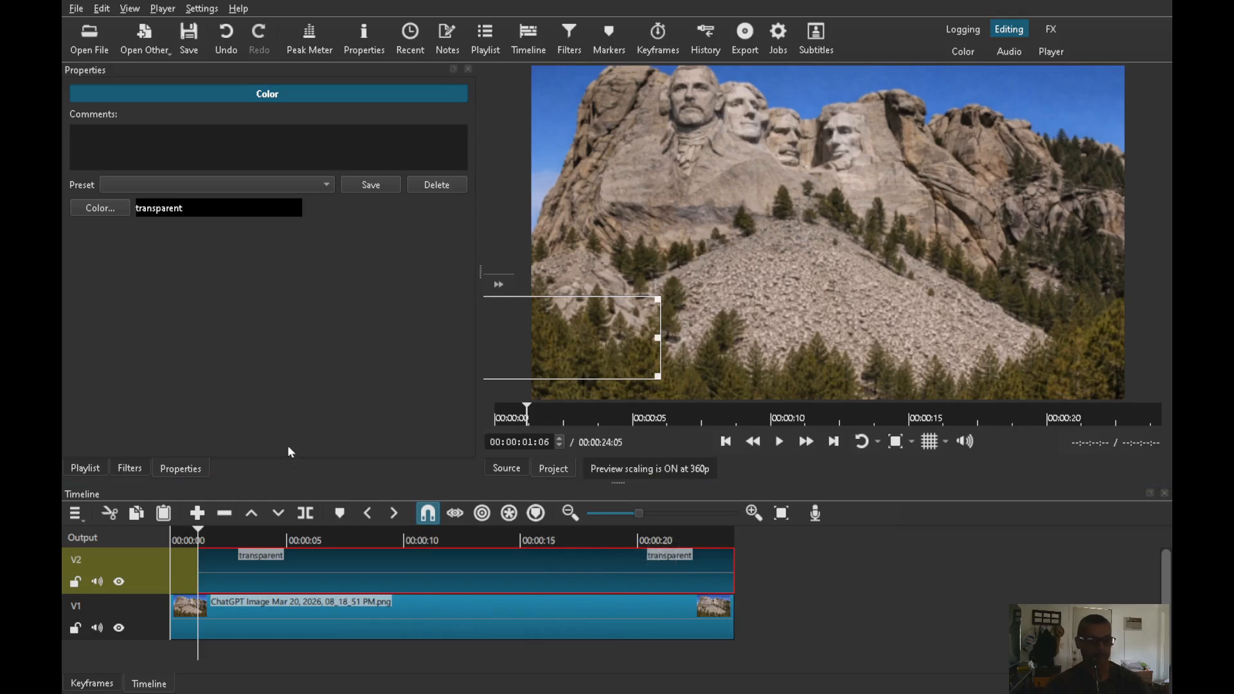
pyautogui.hotkey('ctrl', 's')
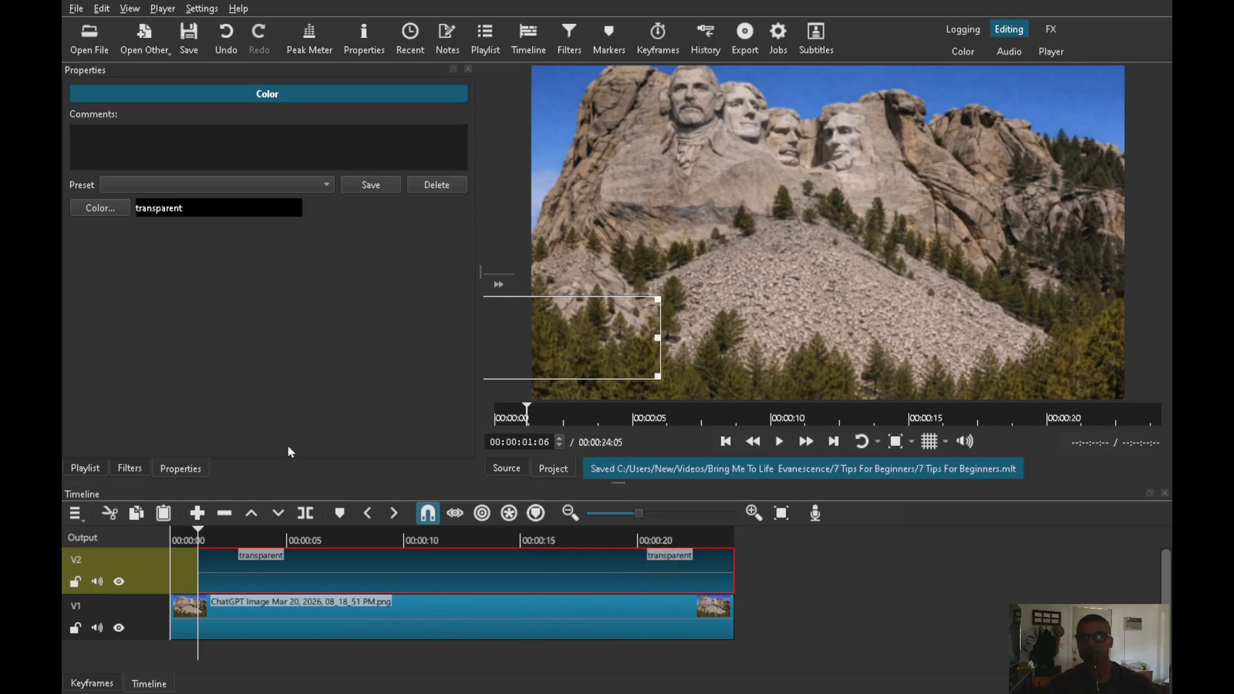